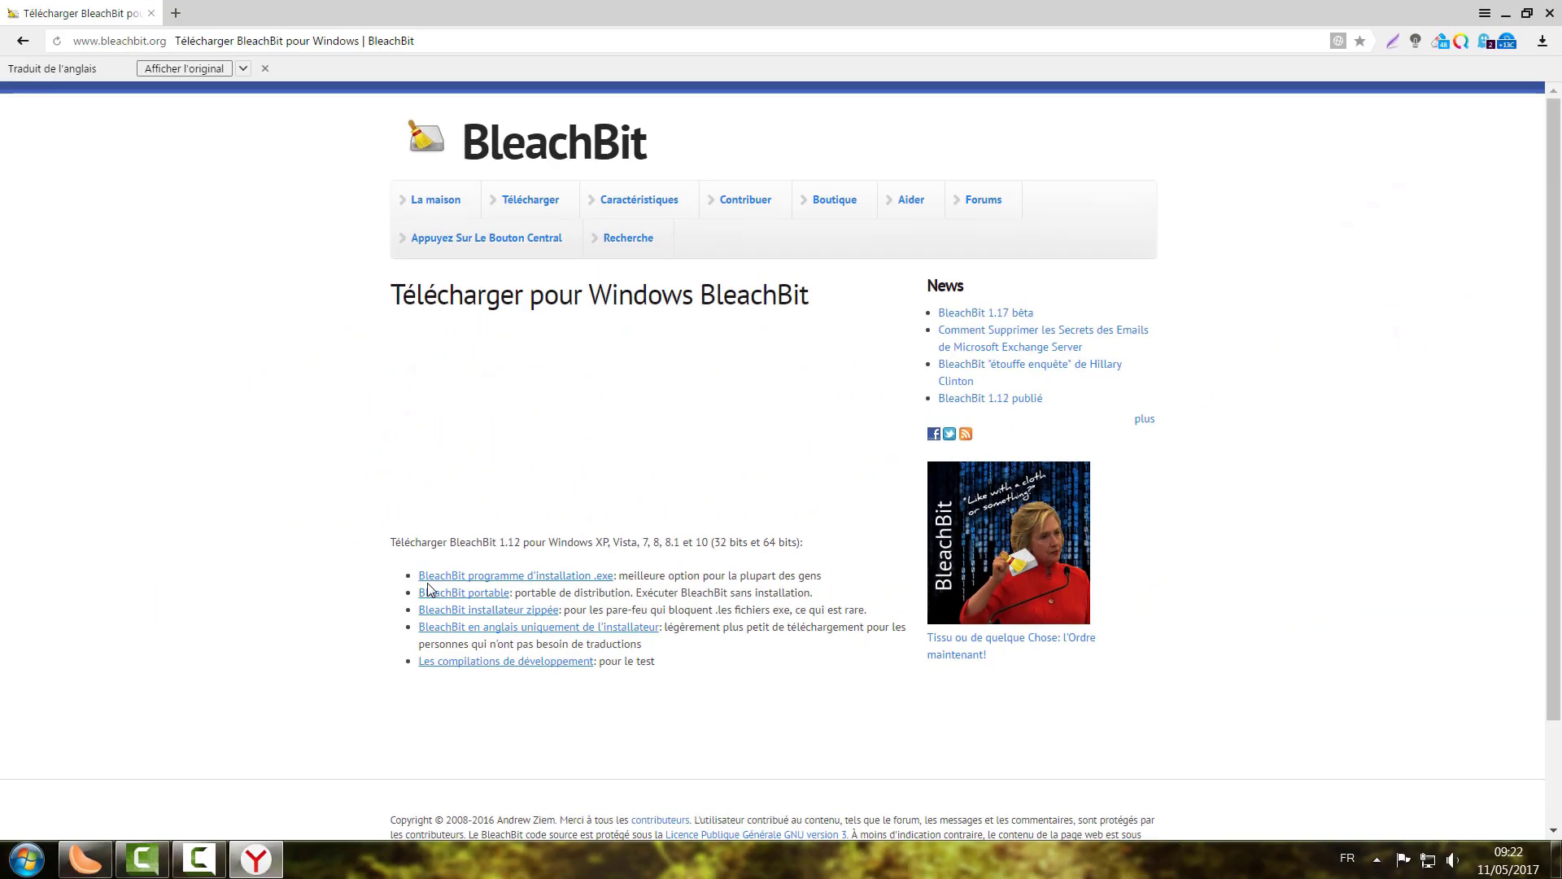
# Download the portable version of BleachBit 1.12 and extract its zip archive directly in the Téléchargements folder
pyautogui.click(437, 600)
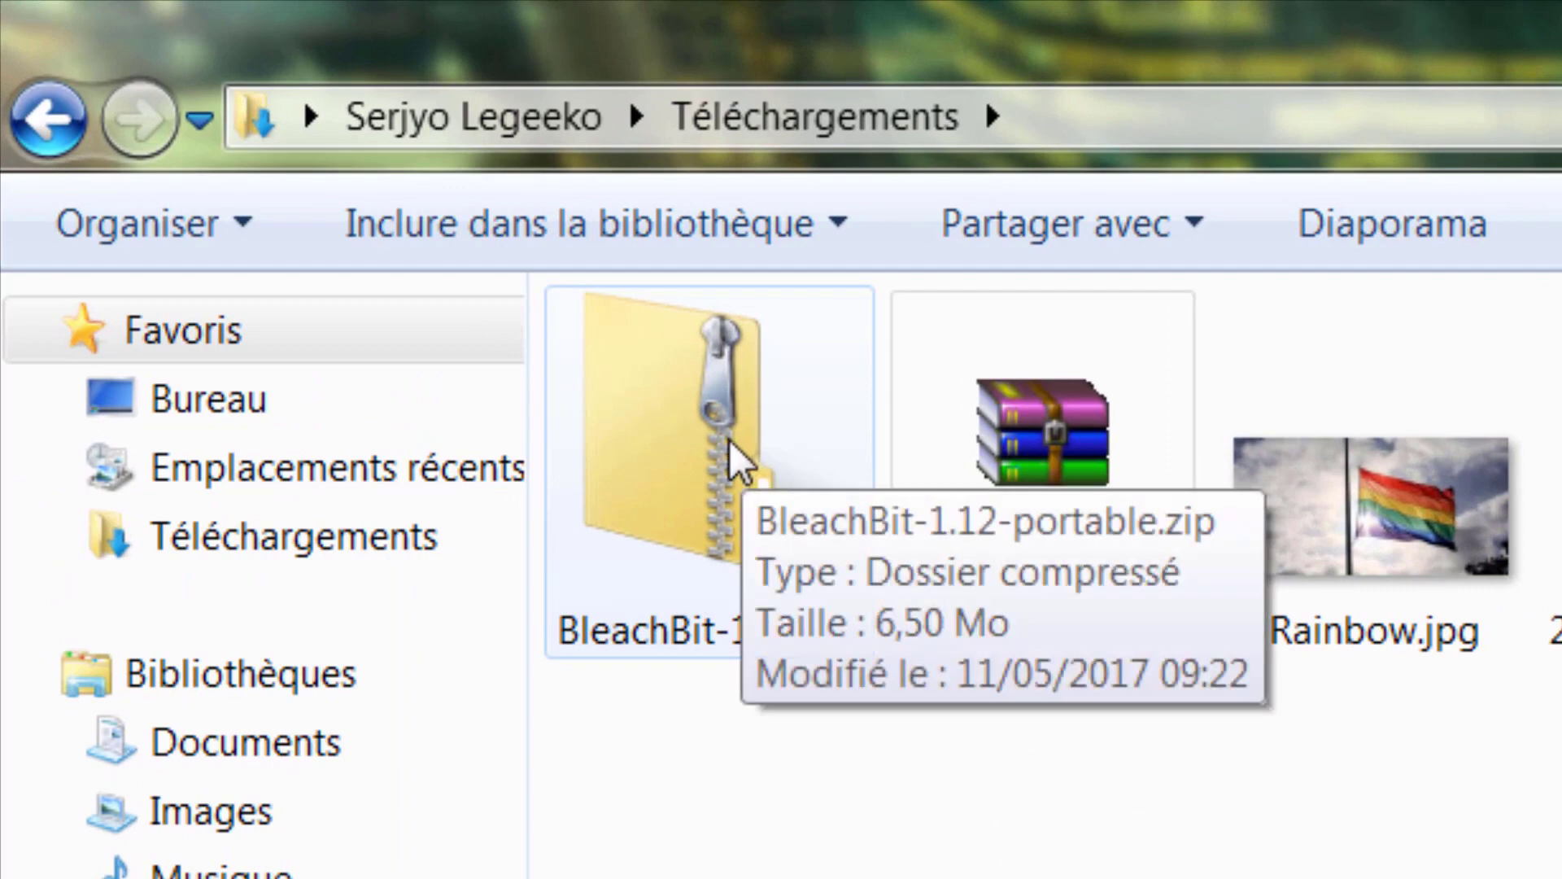
pyautogui.rightClick(736, 459)
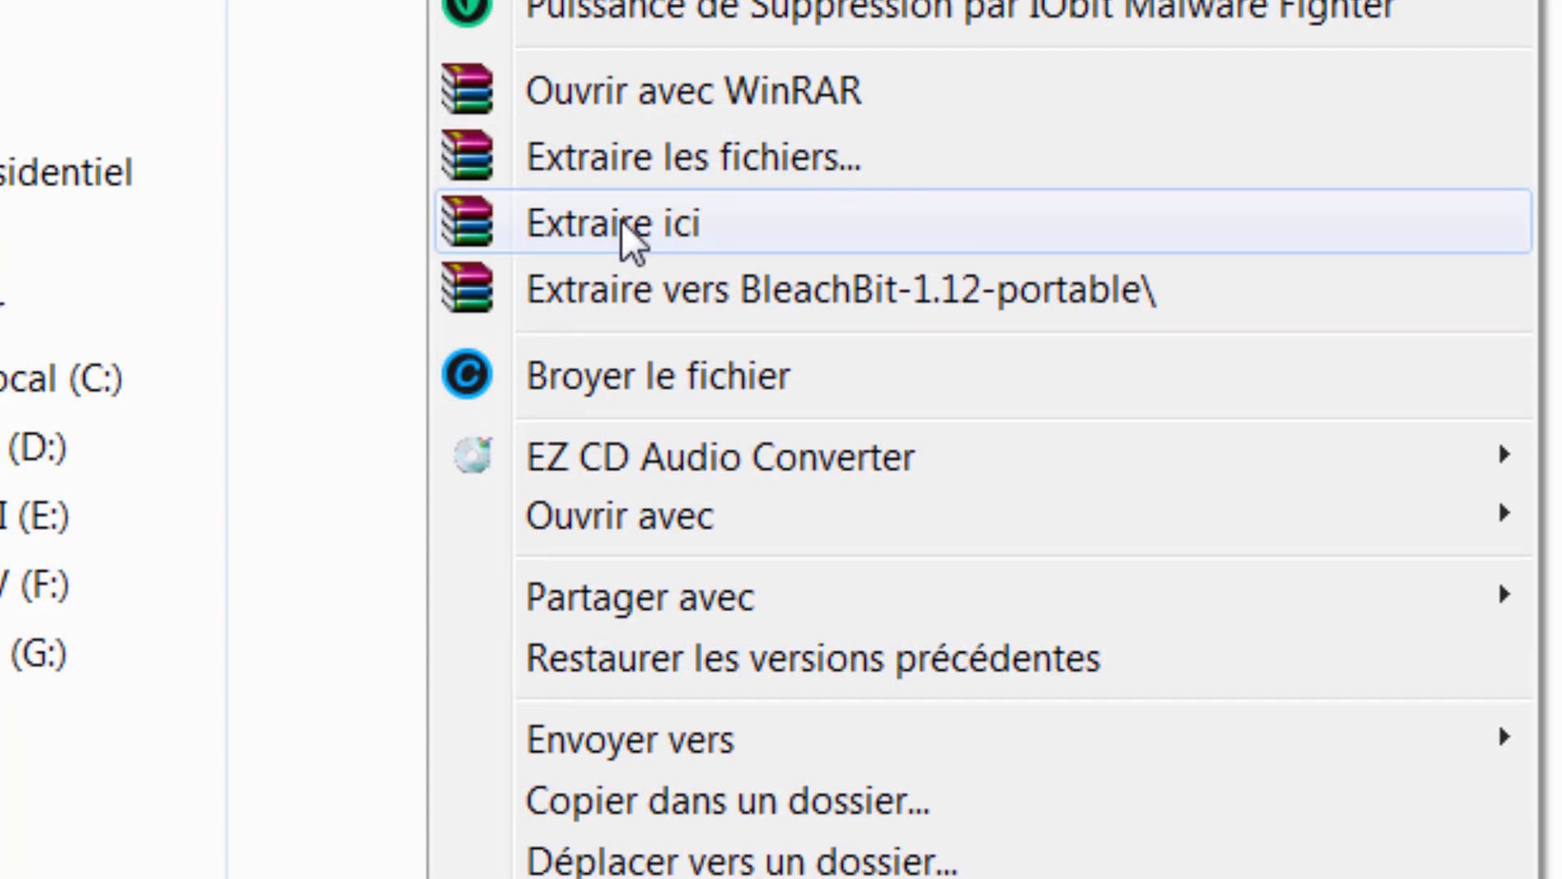
pyautogui.click(622, 219)
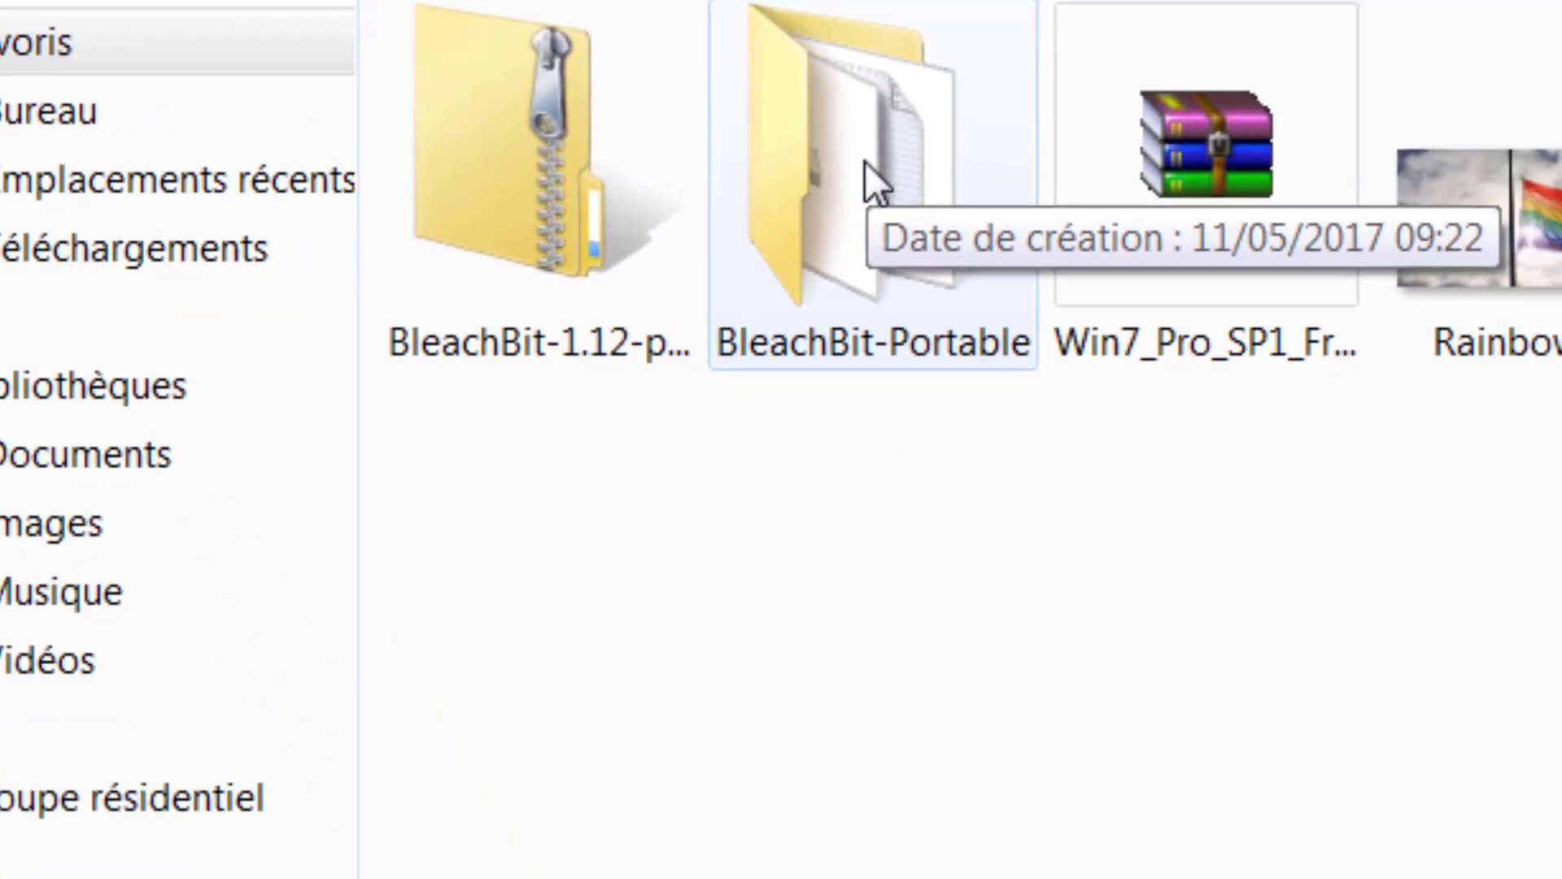
# Move the extracted BleachBit-Portable folder to the Logiciel Portable folder on Disque III (E:)
pyautogui.rightClick(1033, 449)
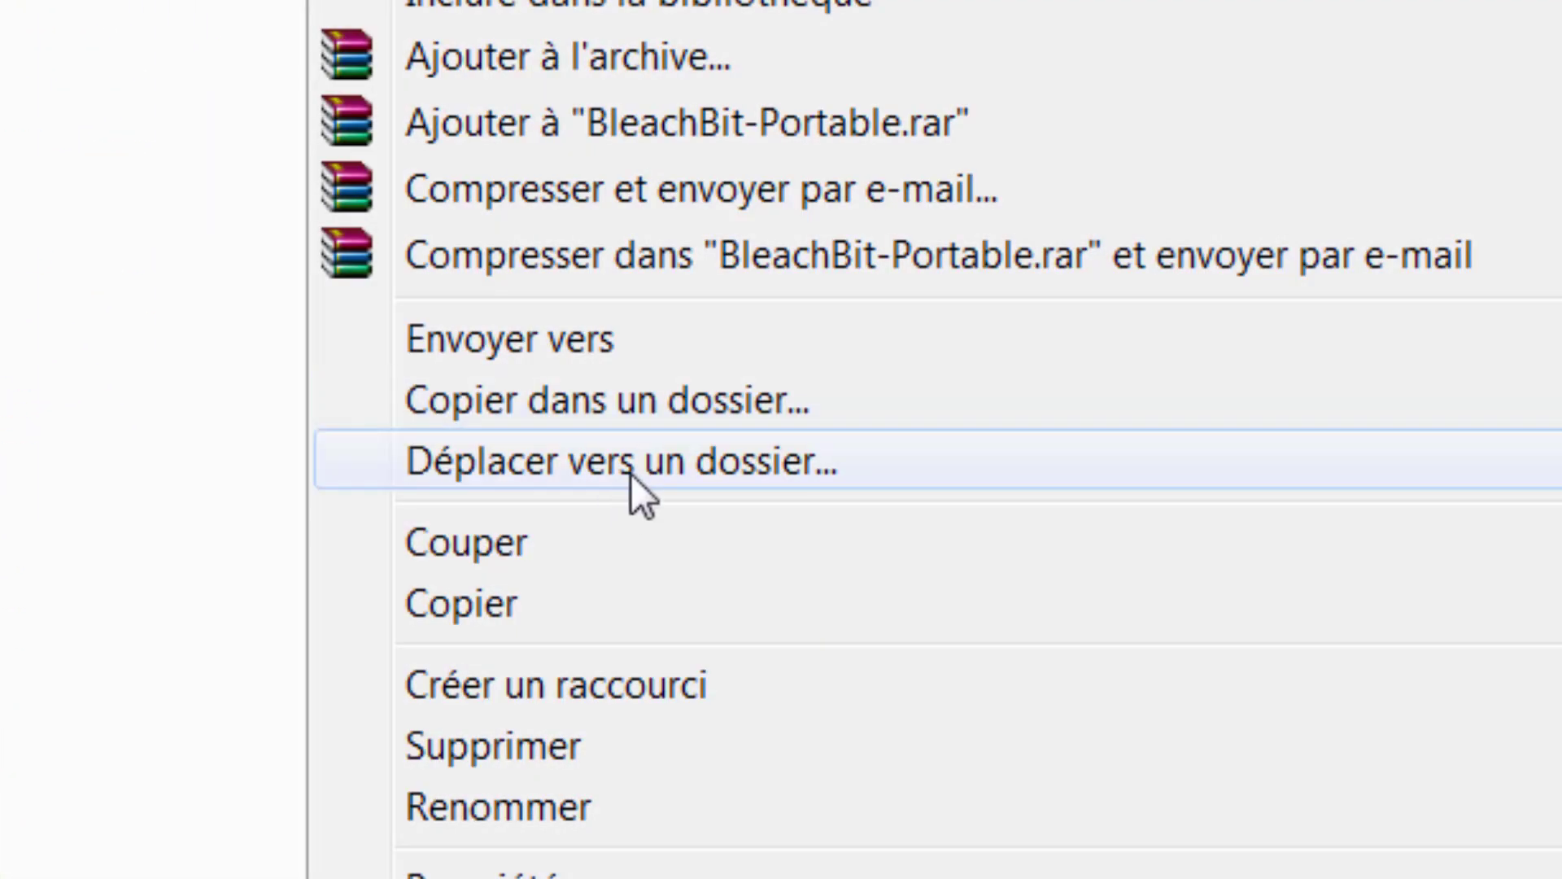
pyautogui.click(700, 469)
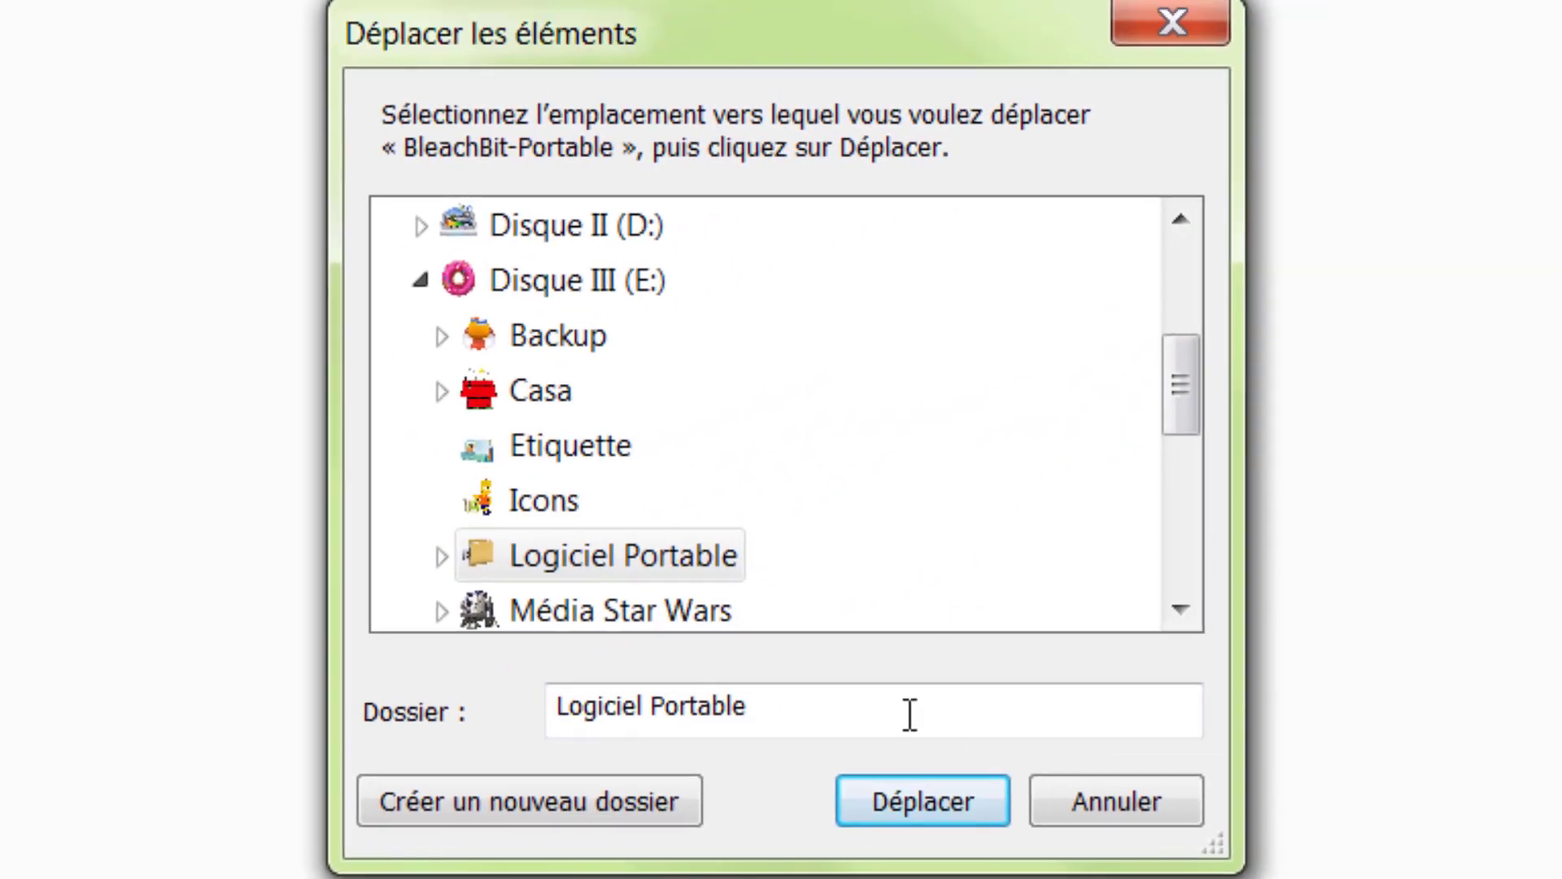
pyautogui.click(920, 806)
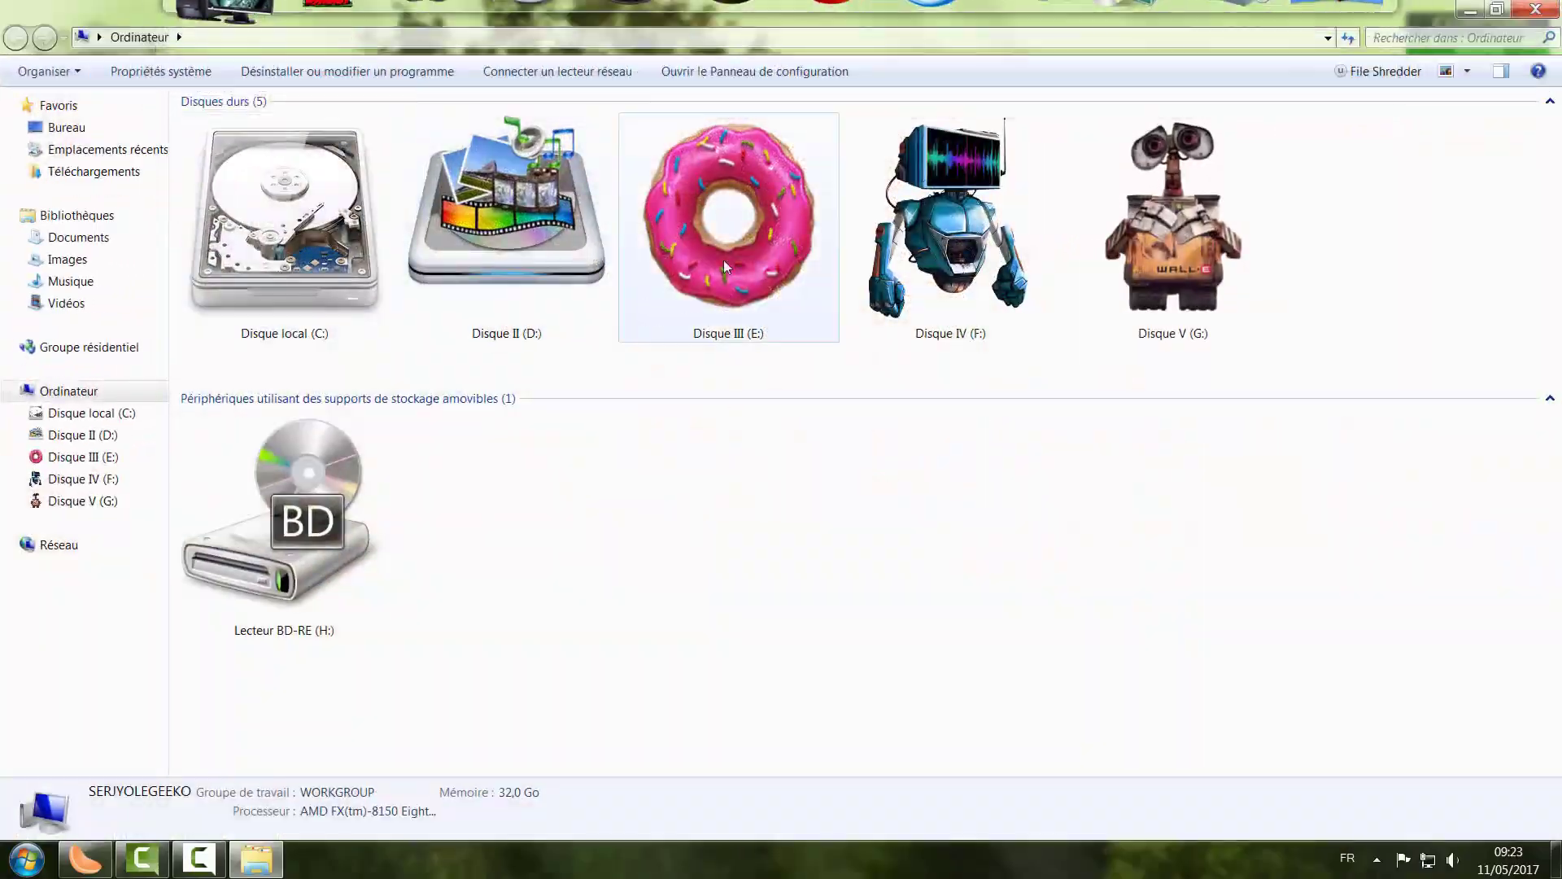
# In E:\Logiciel Portable, open the icon selection for the BleachBit-Portable folder from its properties
pyautogui.doubleClick(729, 258)
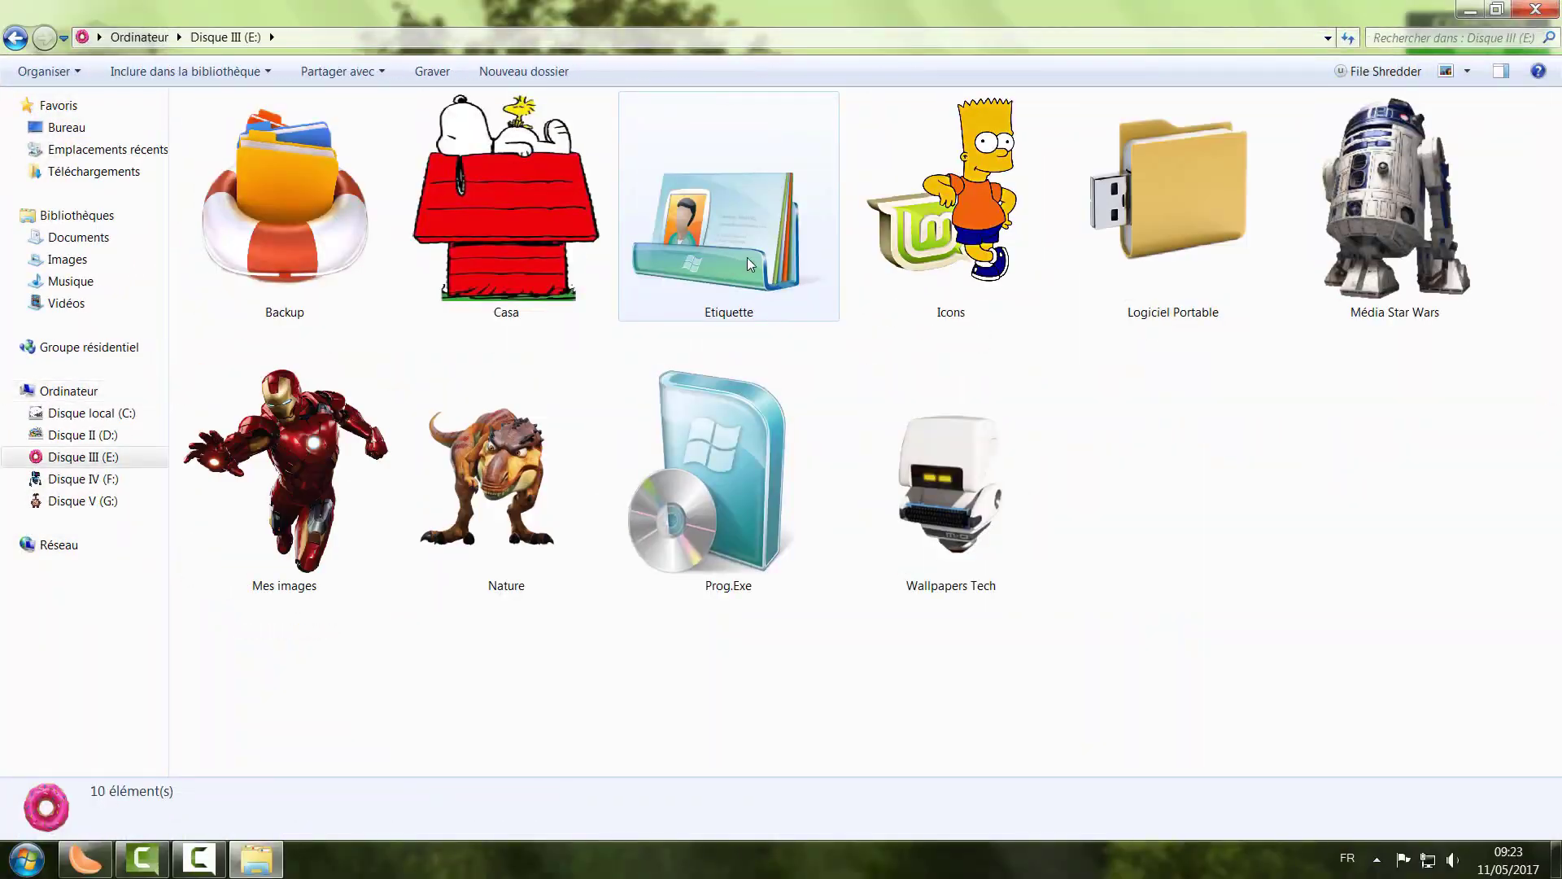
pyautogui.doubleClick(1142, 212)
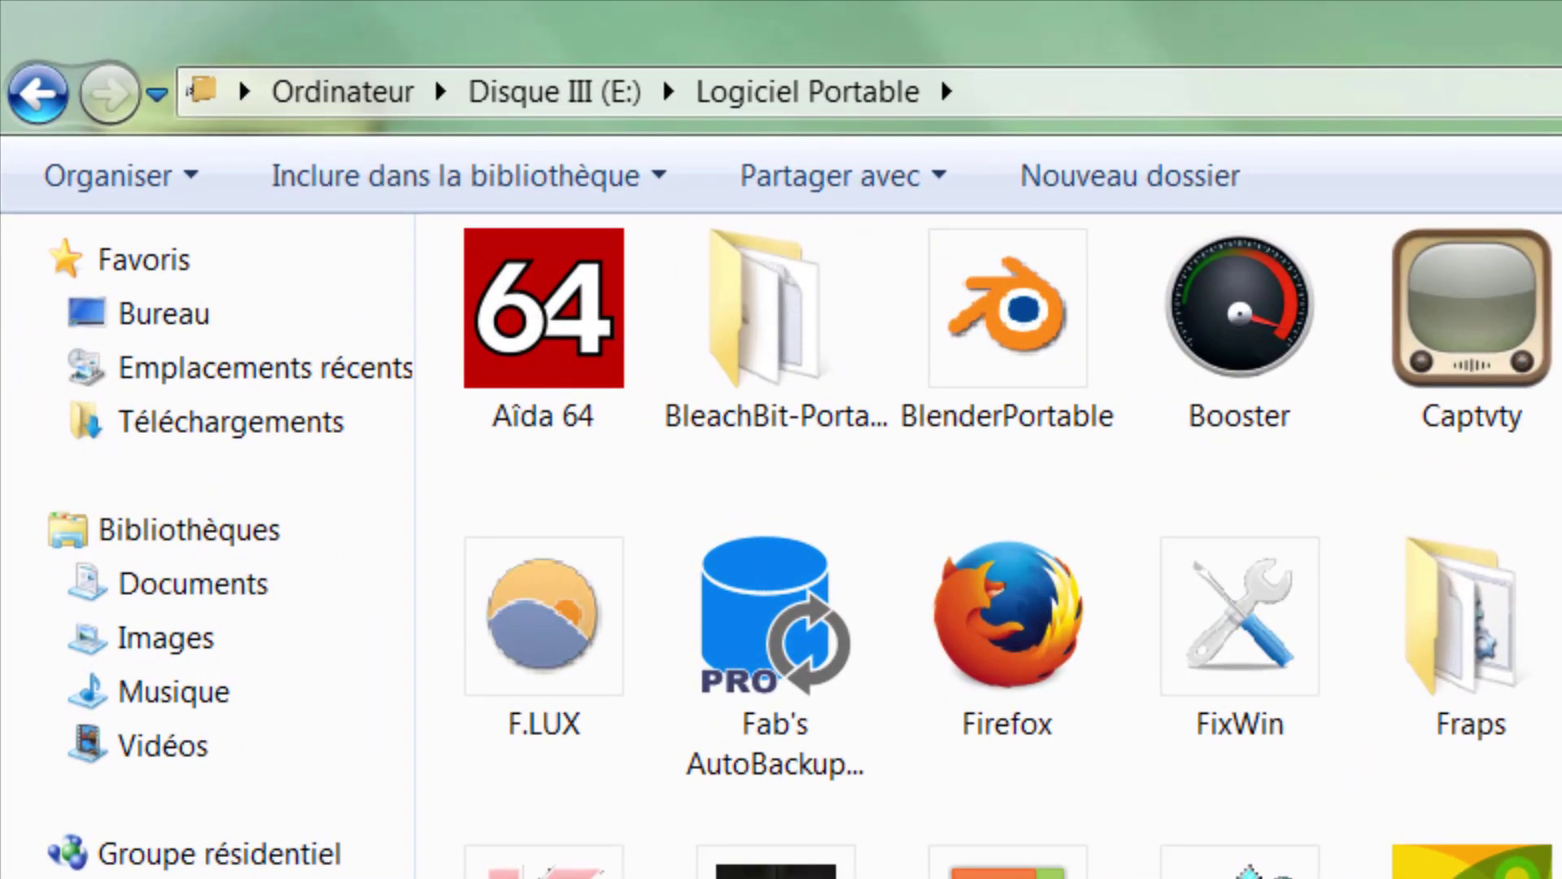
pyautogui.rightClick(764, 300)
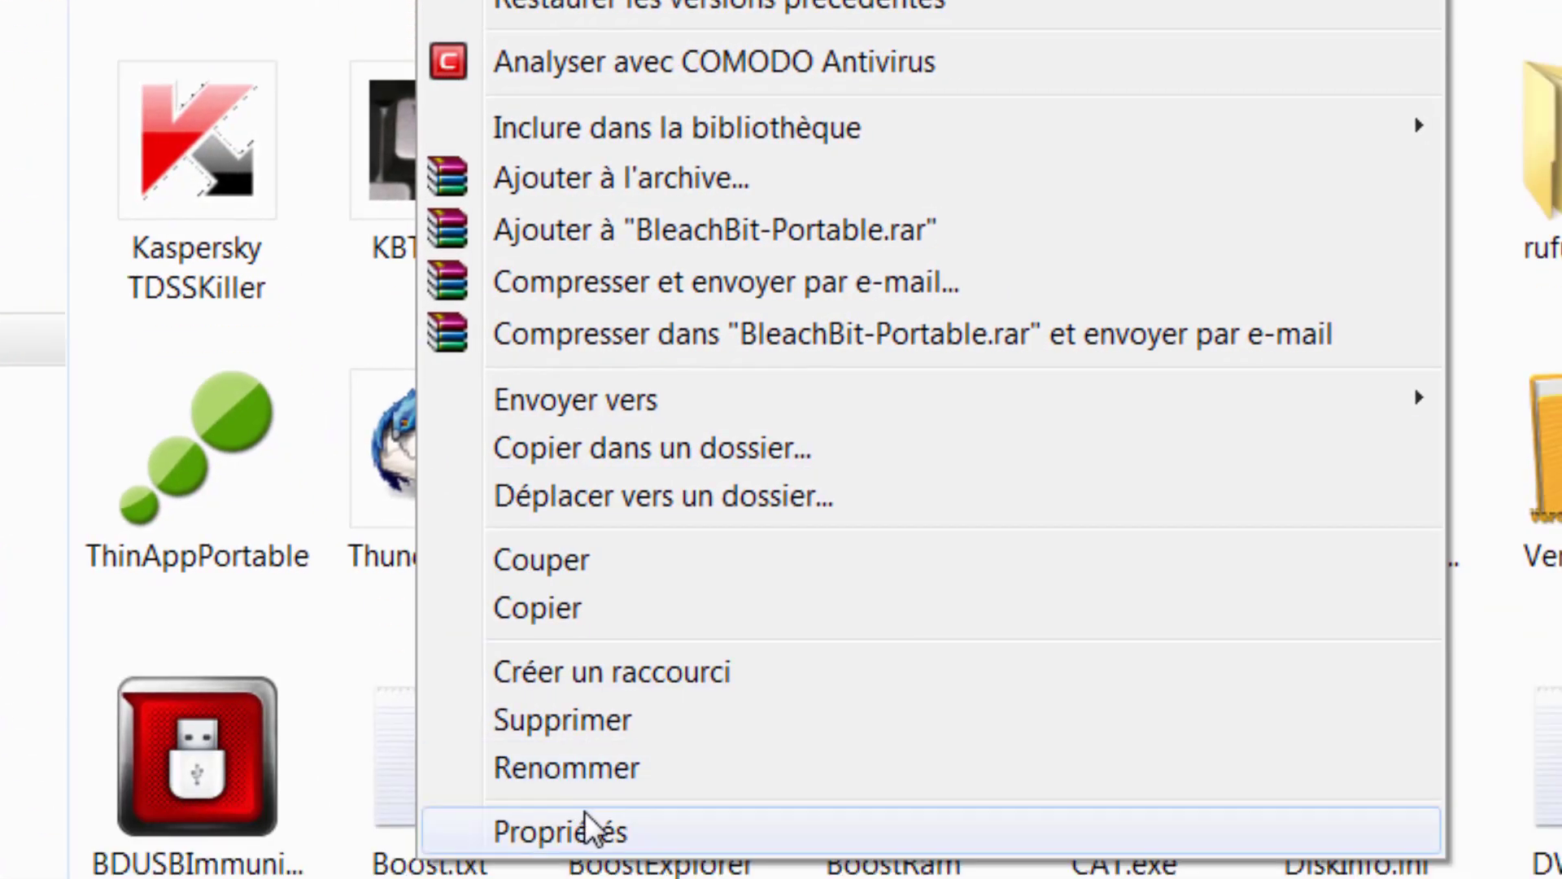
pyautogui.click(590, 828)
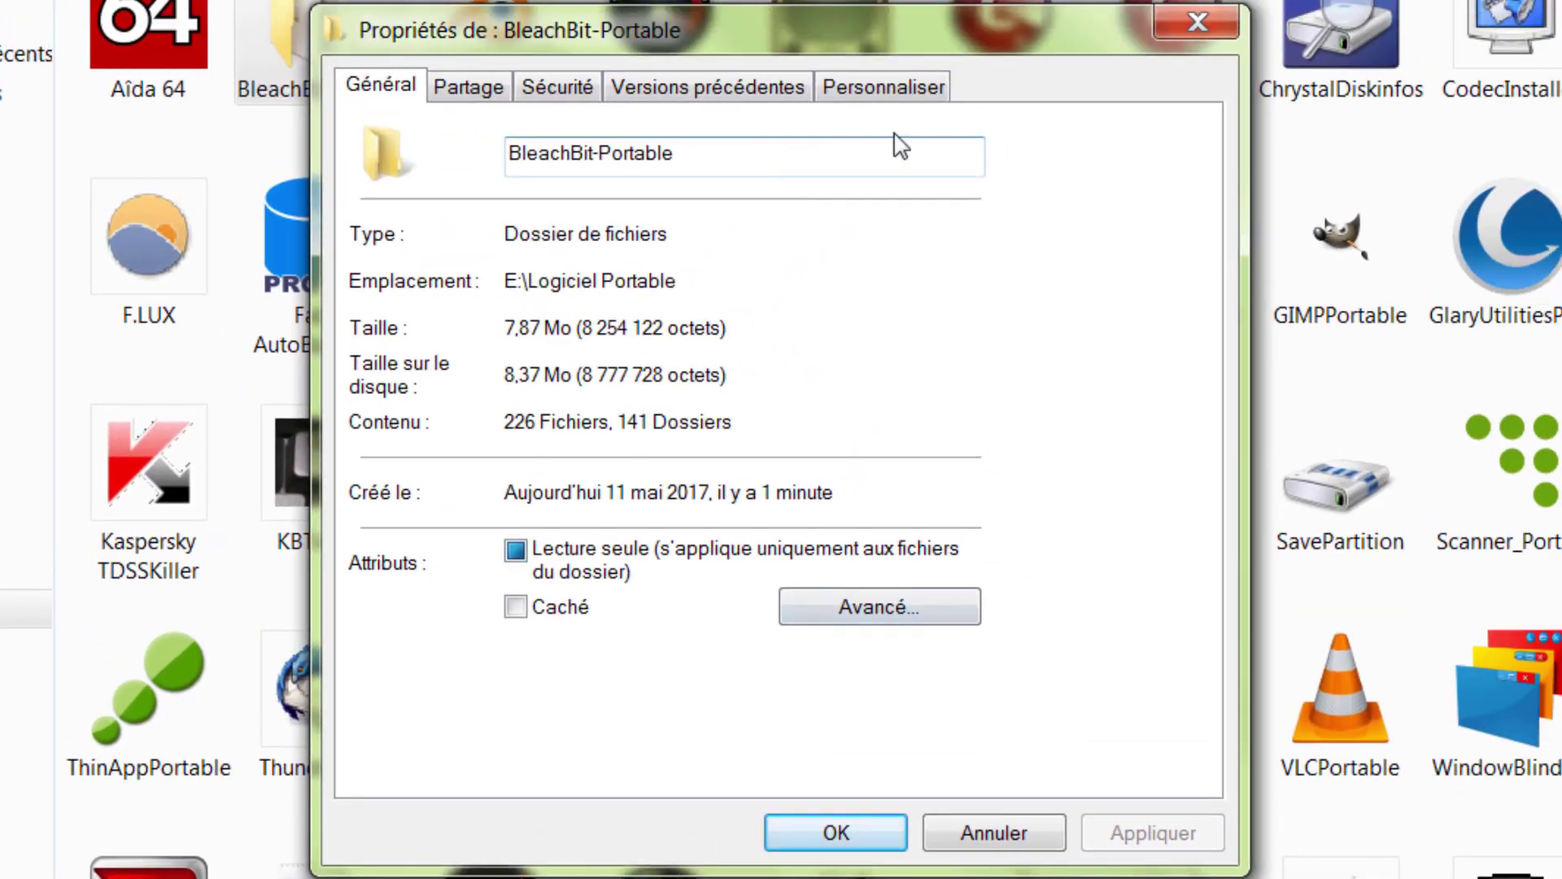
pyautogui.click(909, 88)
pyautogui.click(611, 633)
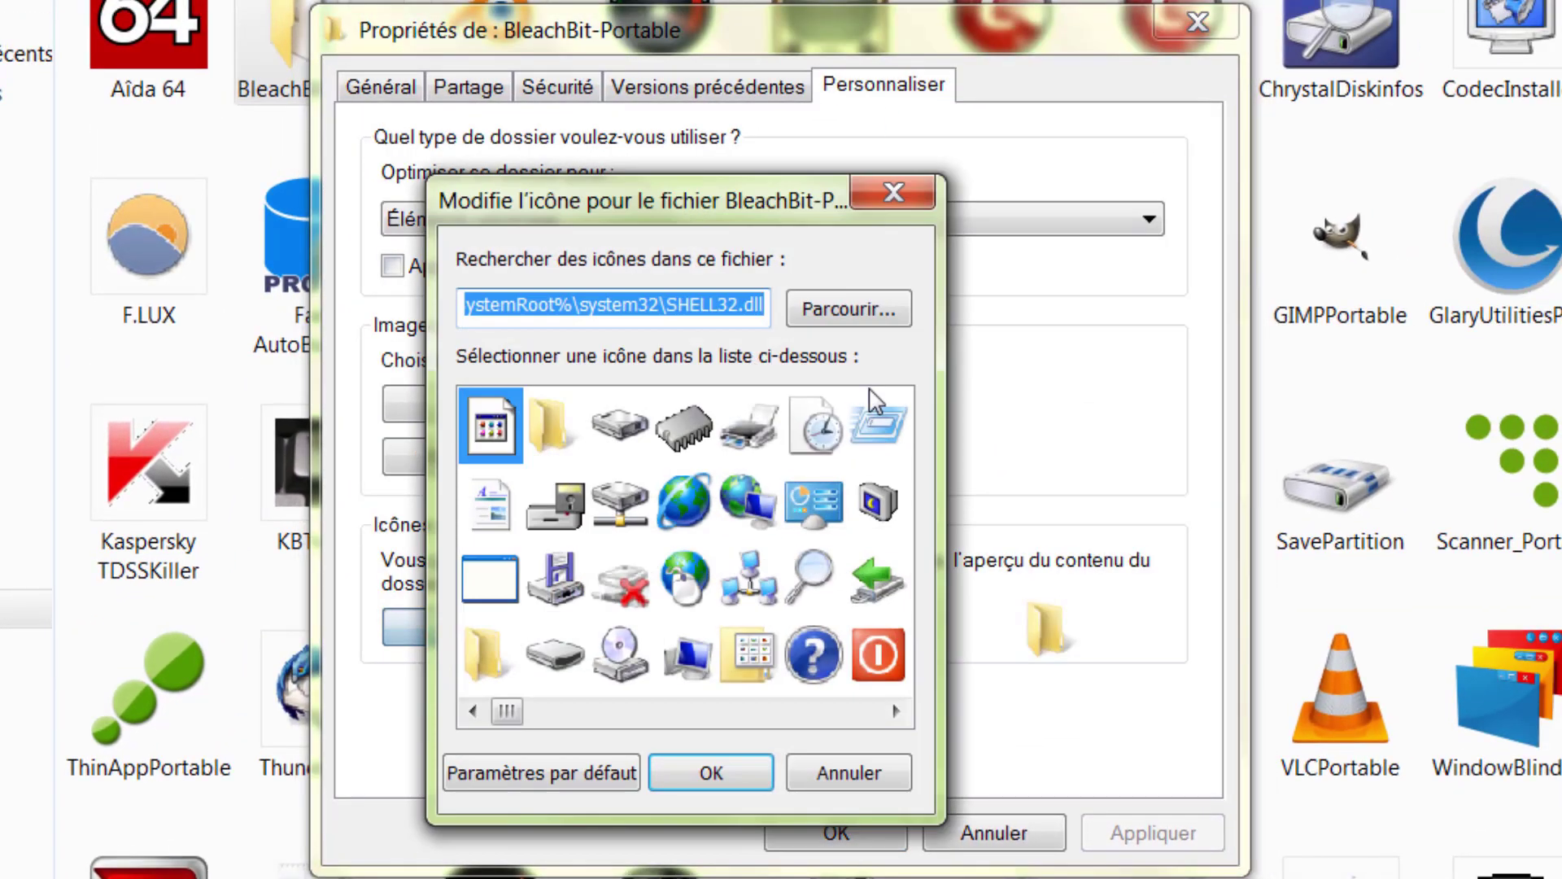
# Set the BleachBit-Portable folder's icon to the one in its bleachbit.exe file and apply the change
pyautogui.click(877, 319)
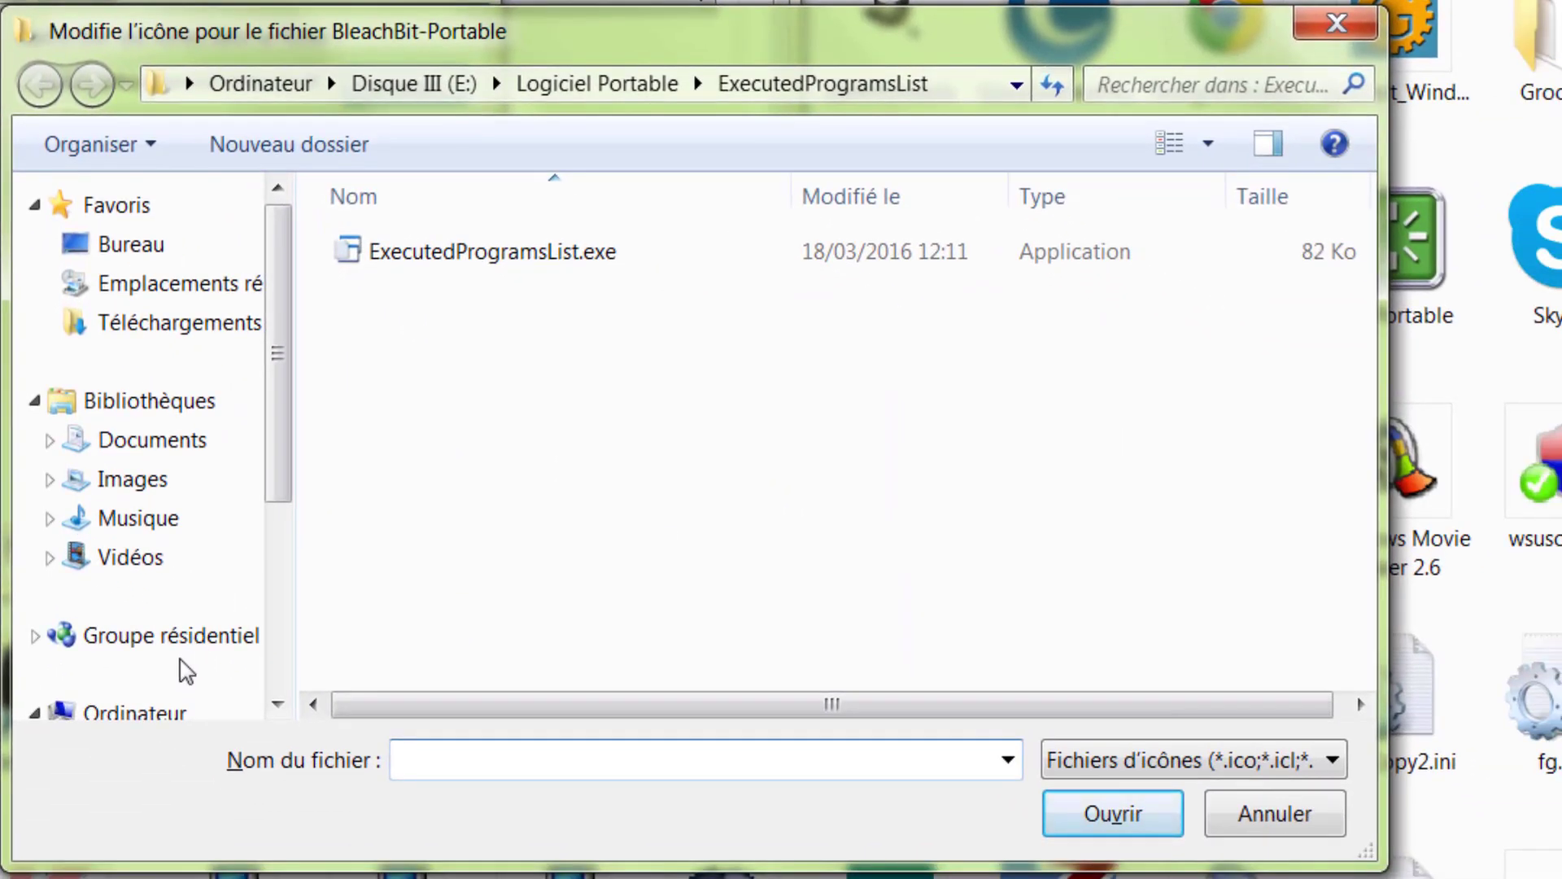
pyautogui.click(583, 85)
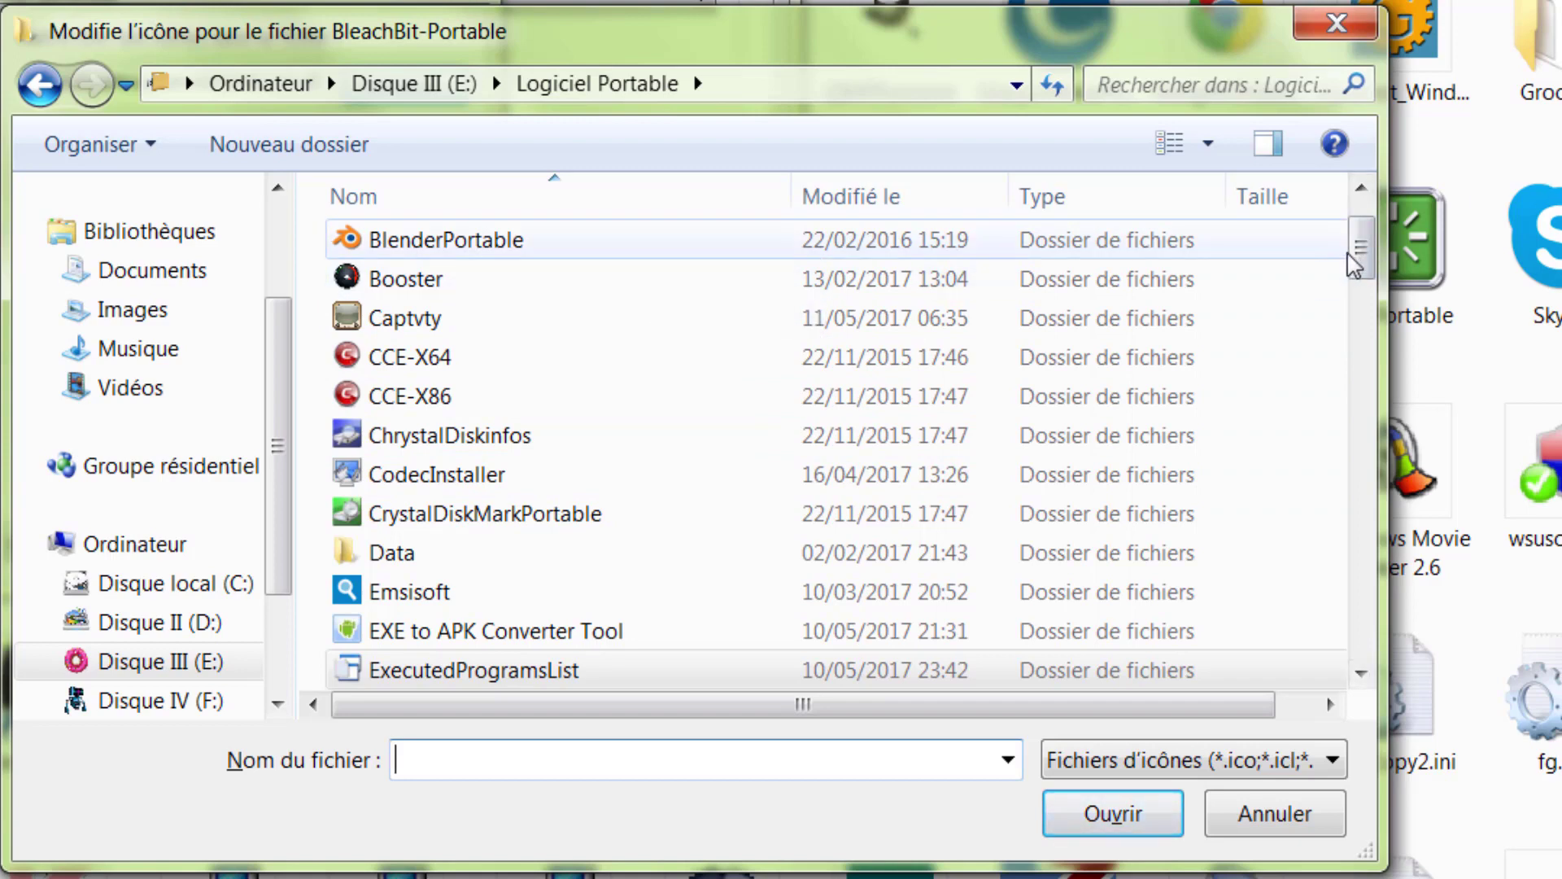
pyautogui.scroll(1, 1355, 265)
pyautogui.click(480, 289)
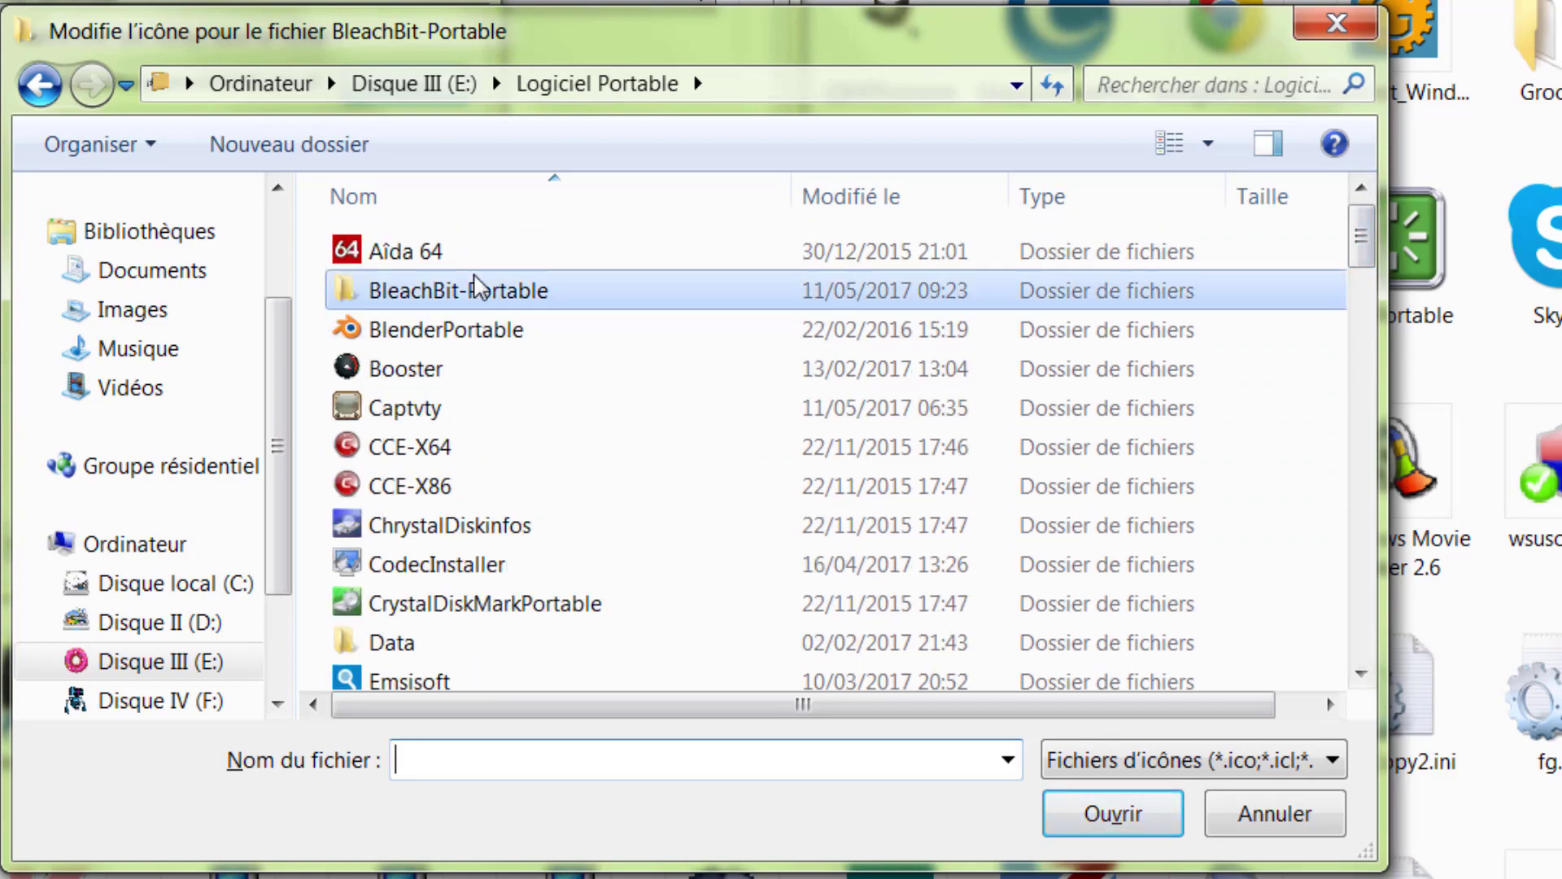
pyautogui.doubleClick(480, 291)
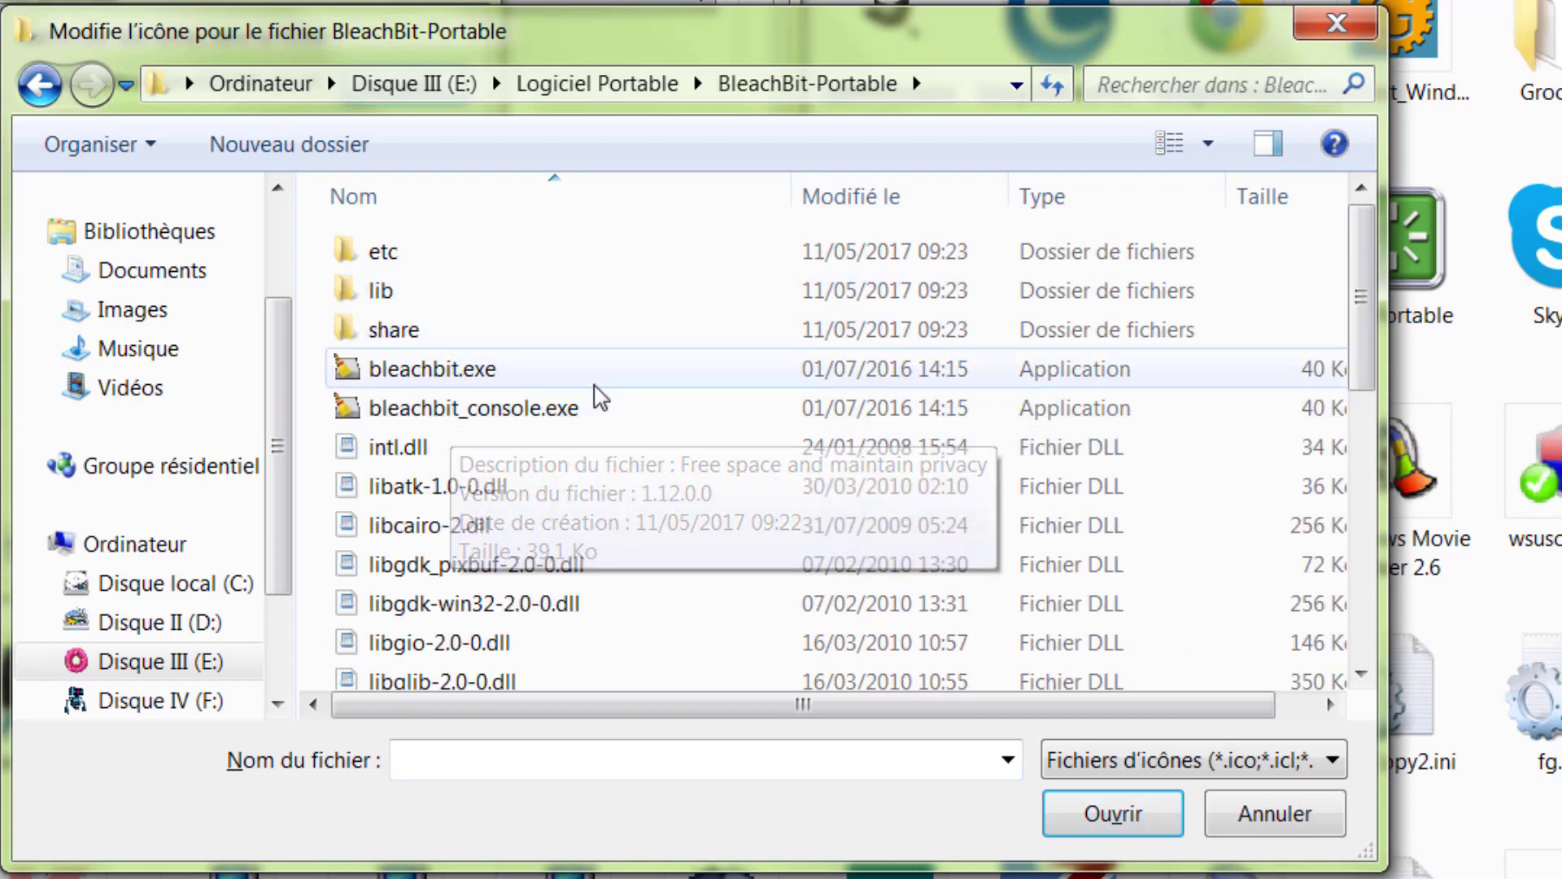
pyautogui.click(444, 376)
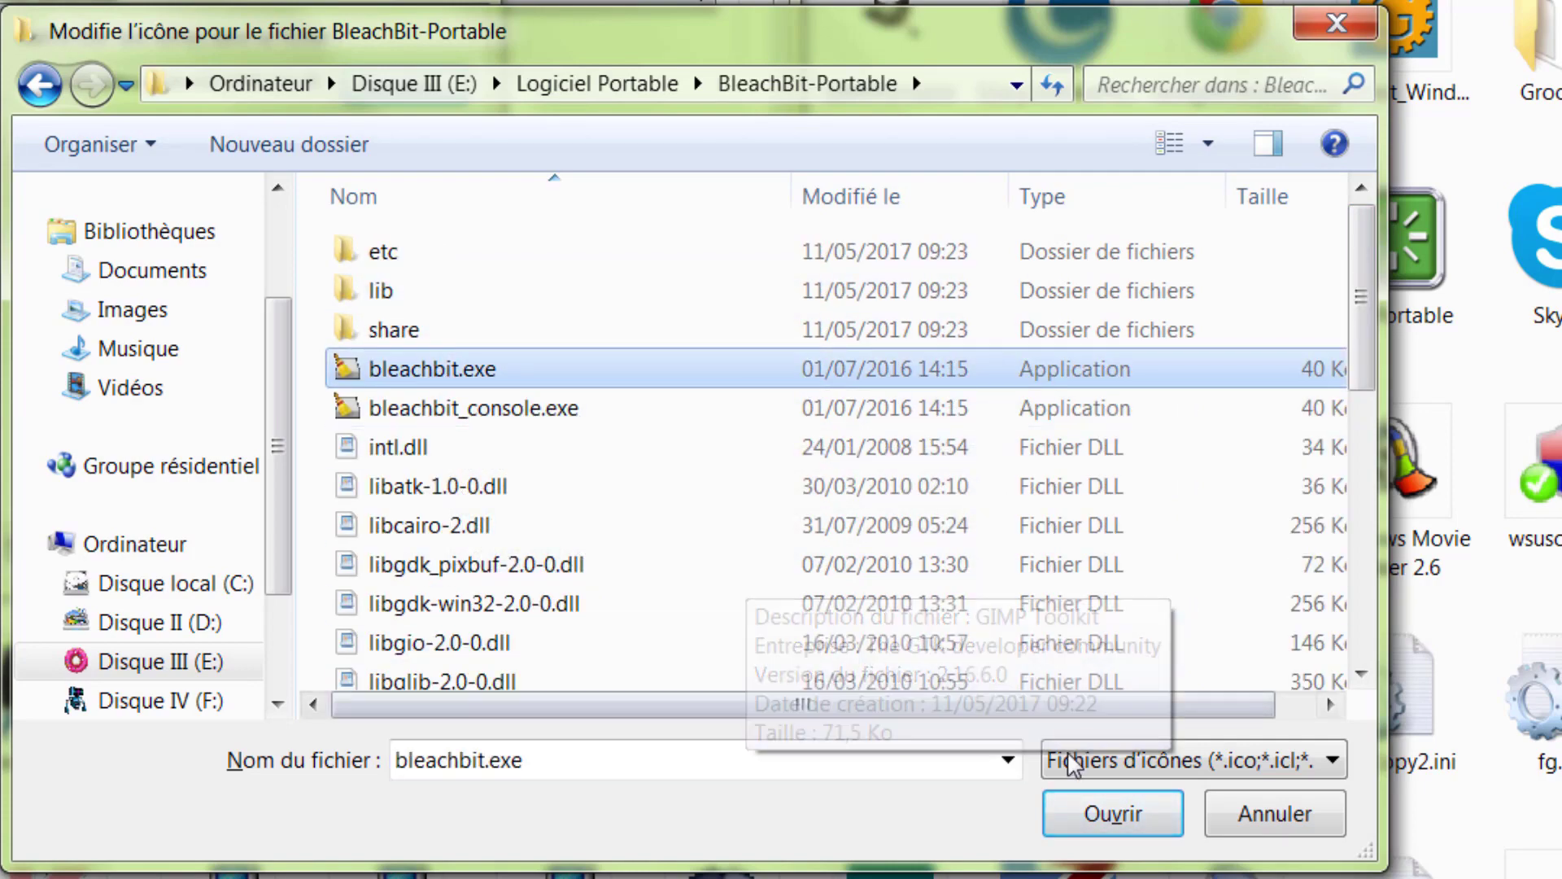
pyautogui.click(1086, 810)
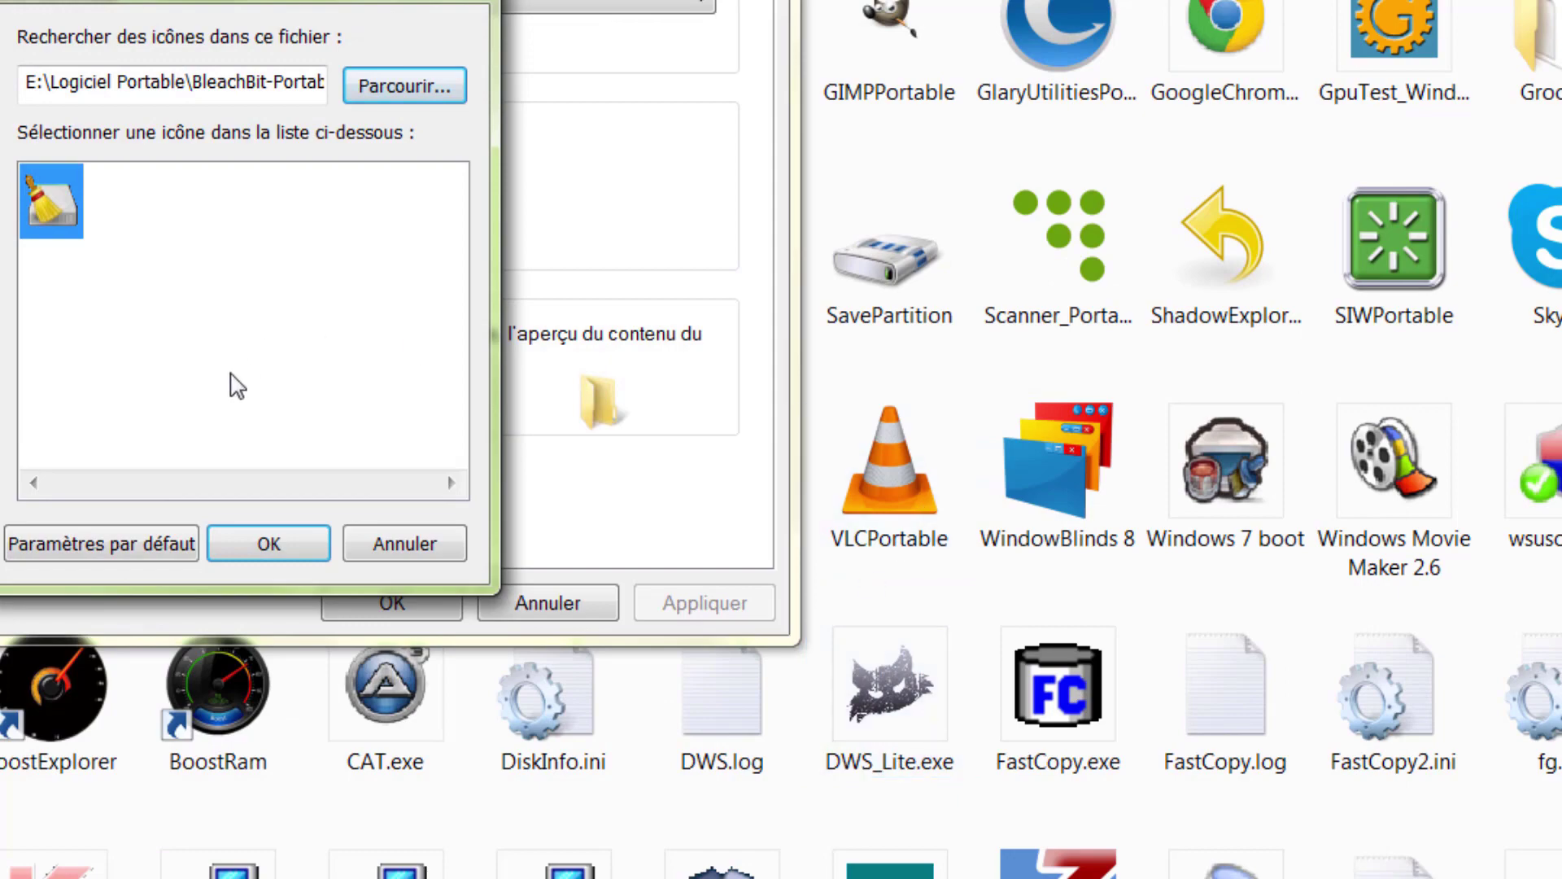
pyautogui.click(253, 541)
pyautogui.click(702, 602)
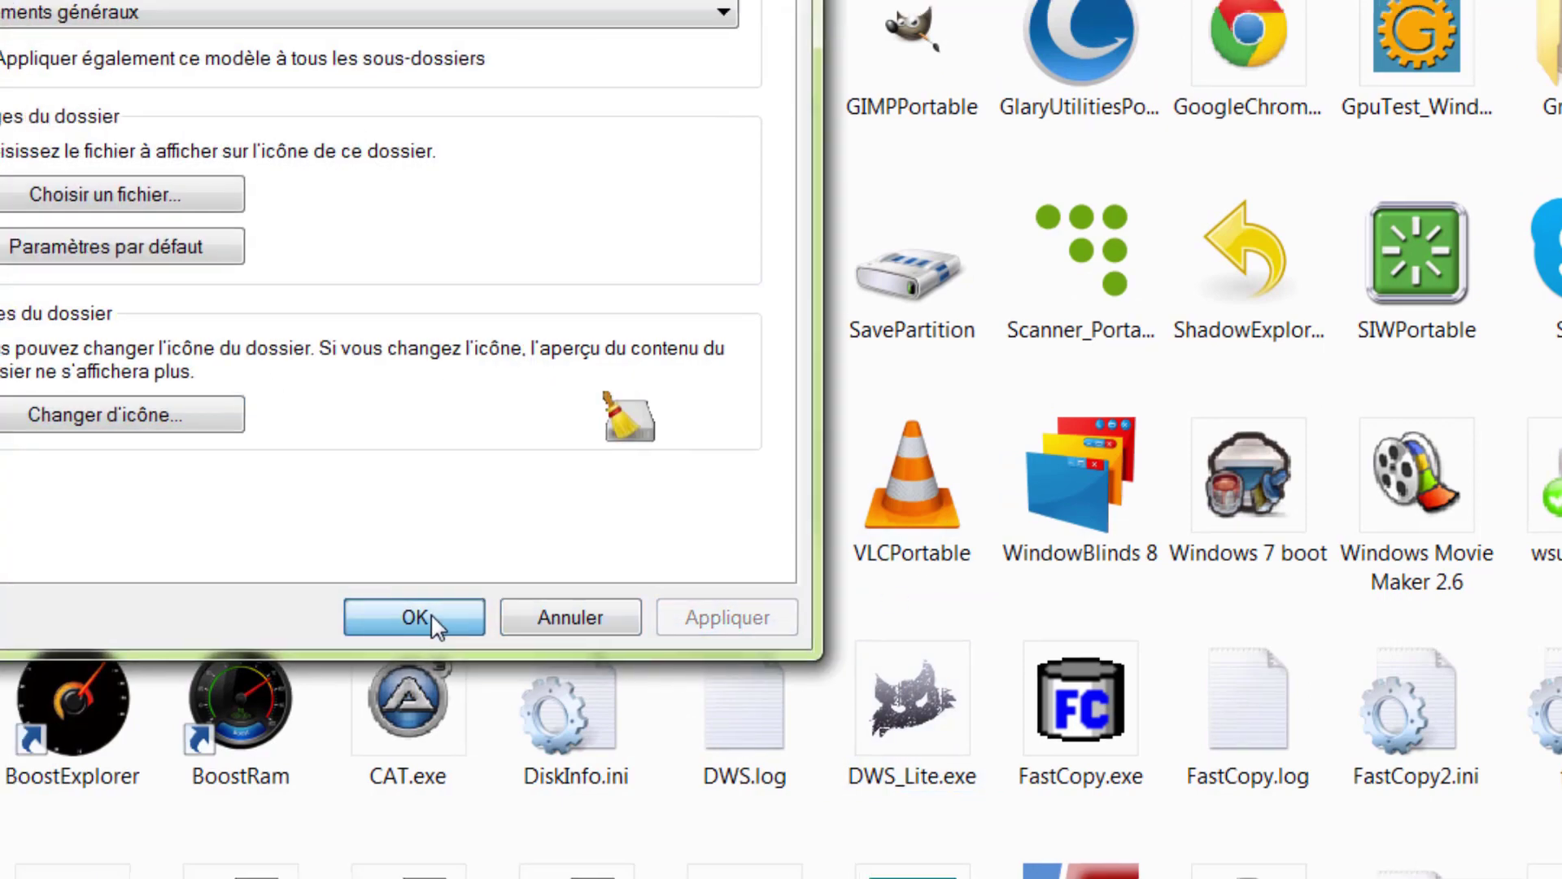
pyautogui.click(431, 613)
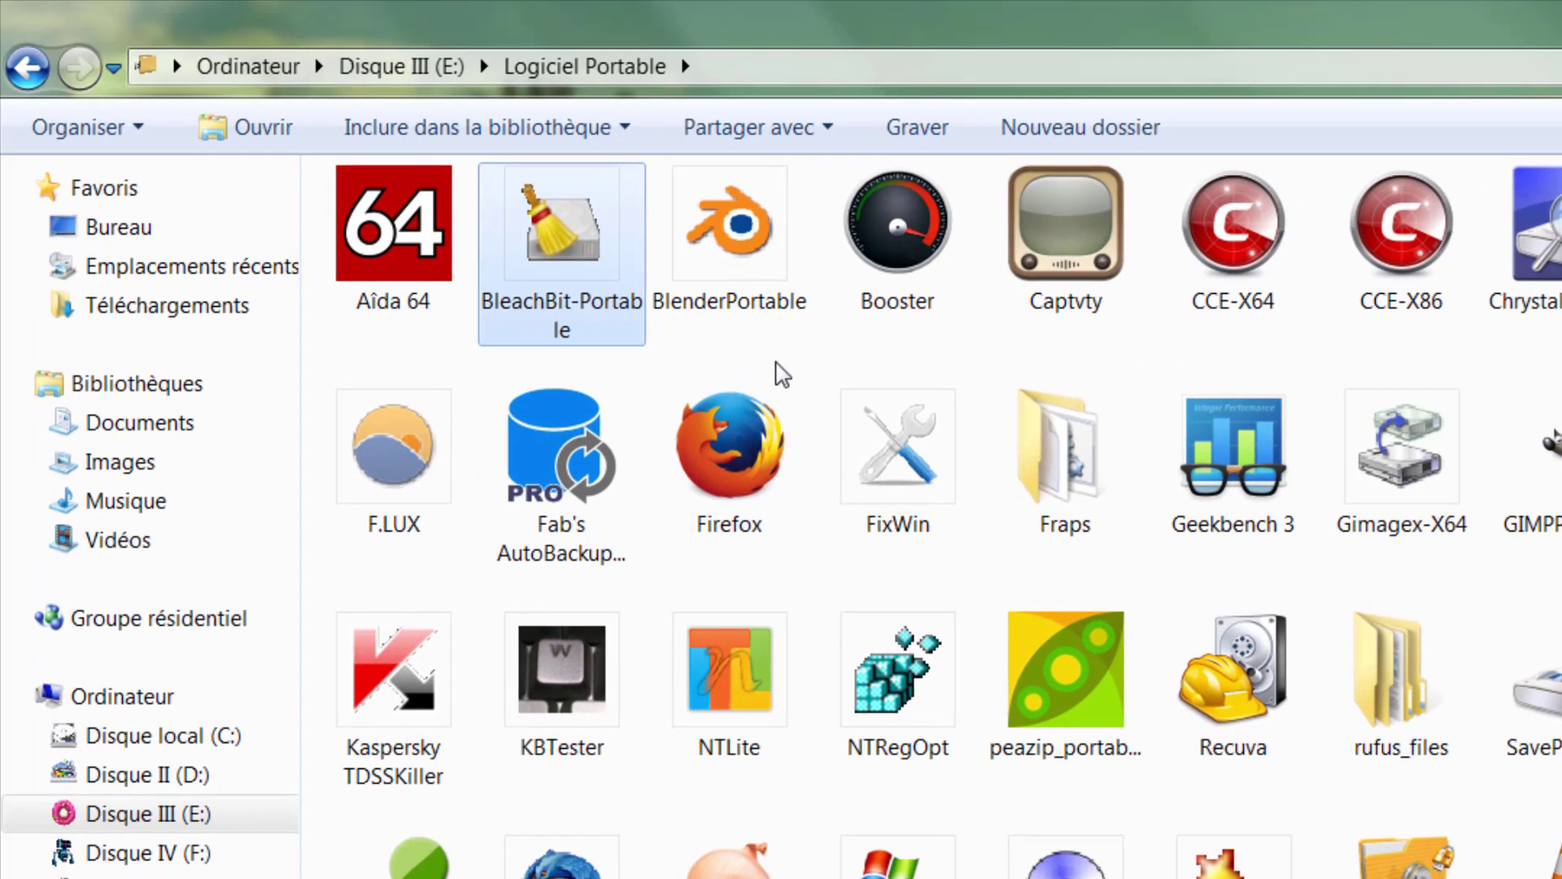
pyautogui.click(783, 348)
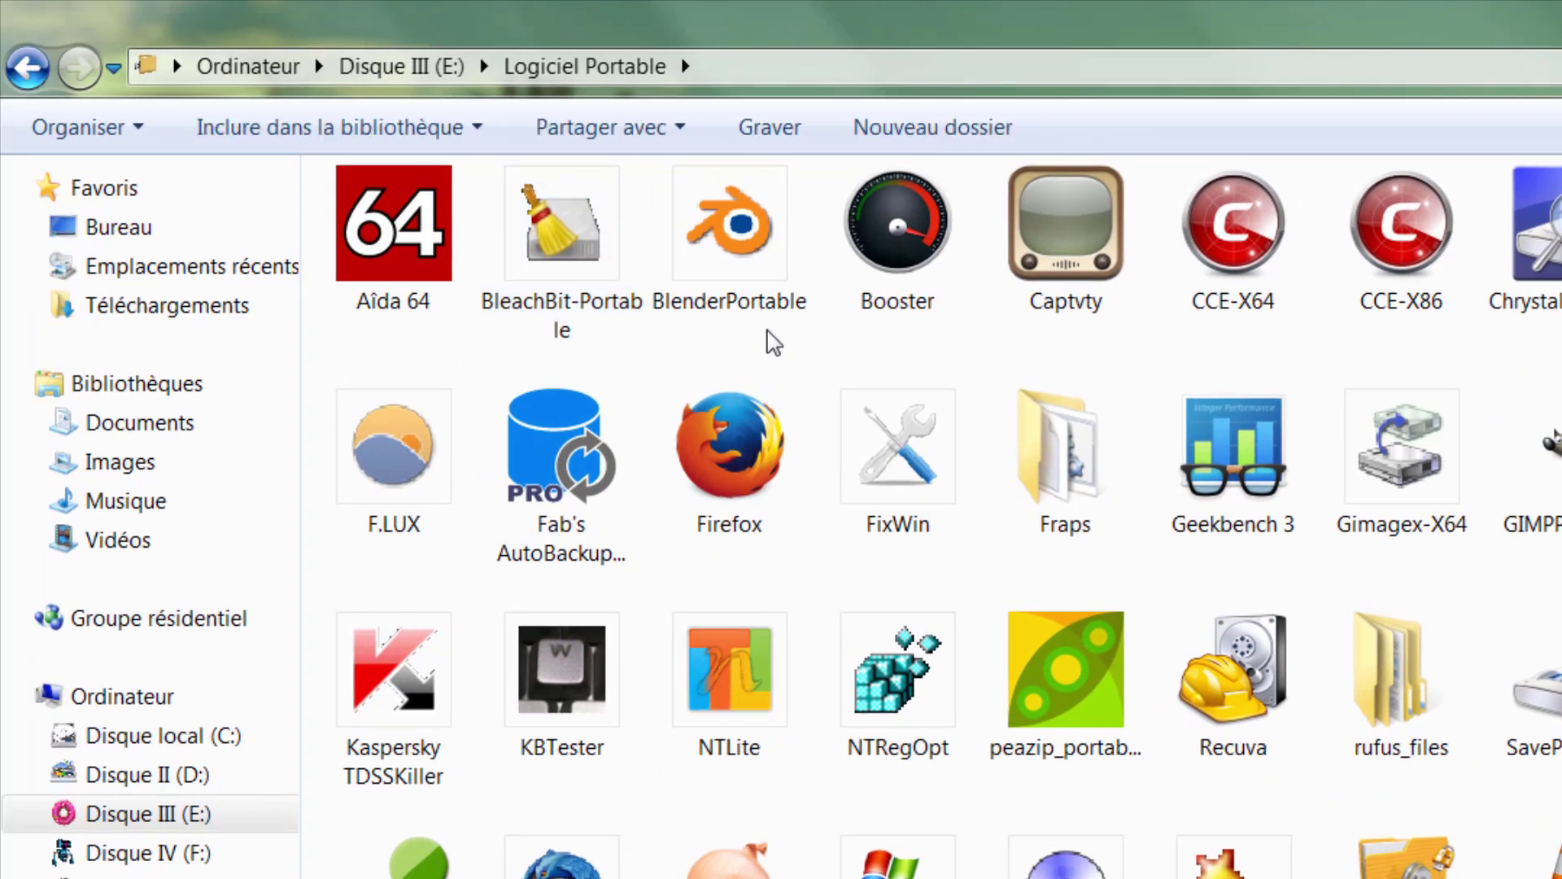
# Open the BleachBit-Portable folder and launch bleachbit.exe
pyautogui.click(573, 226)
pyautogui.doubleClick(573, 226)
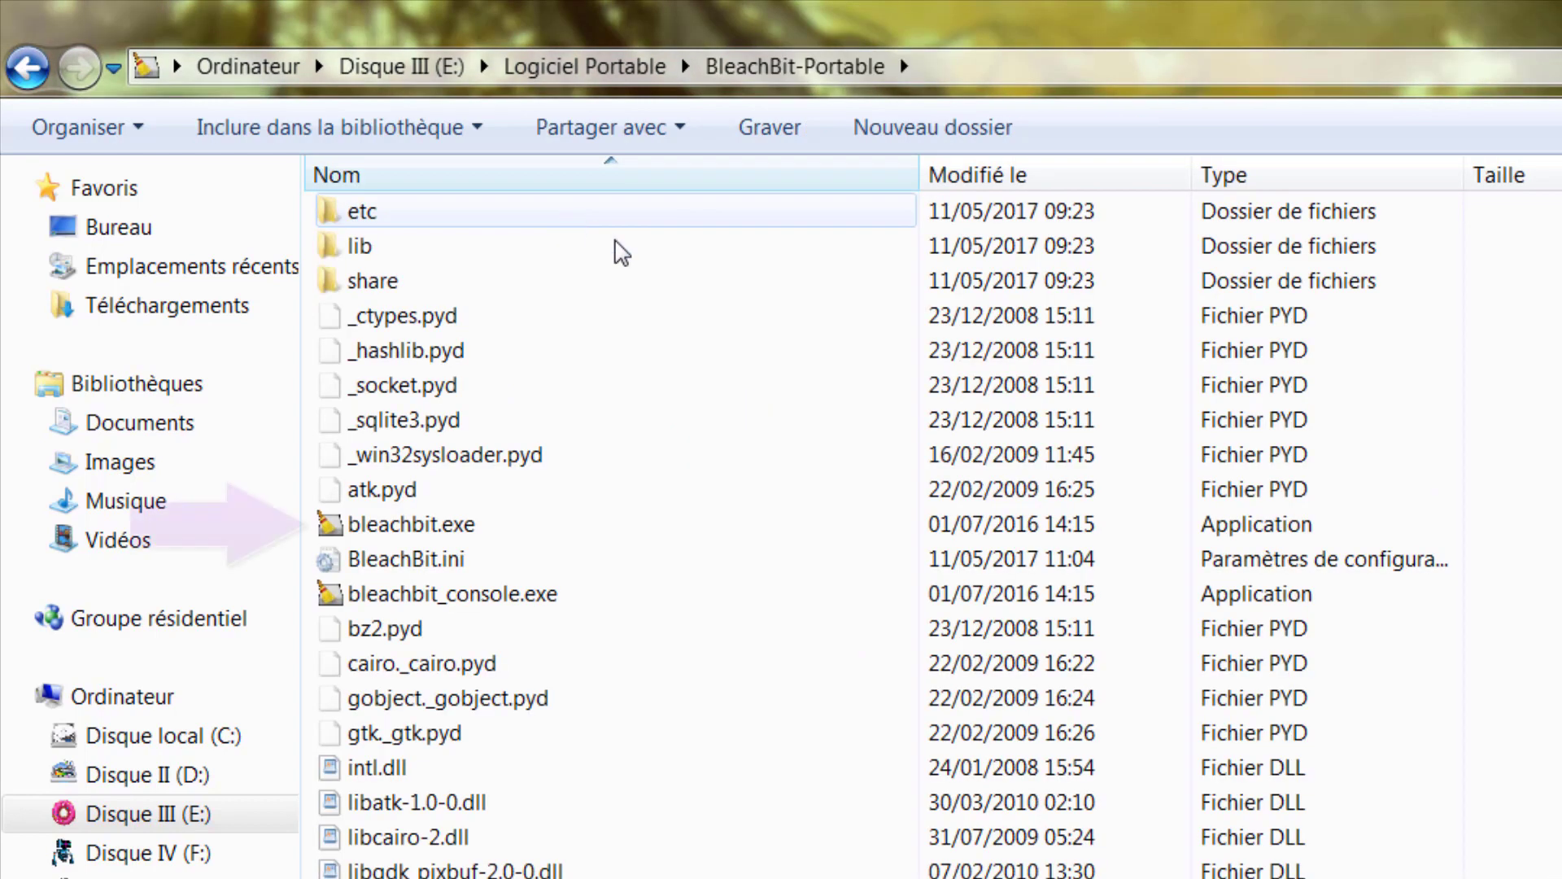
pyautogui.doubleClick(498, 537)
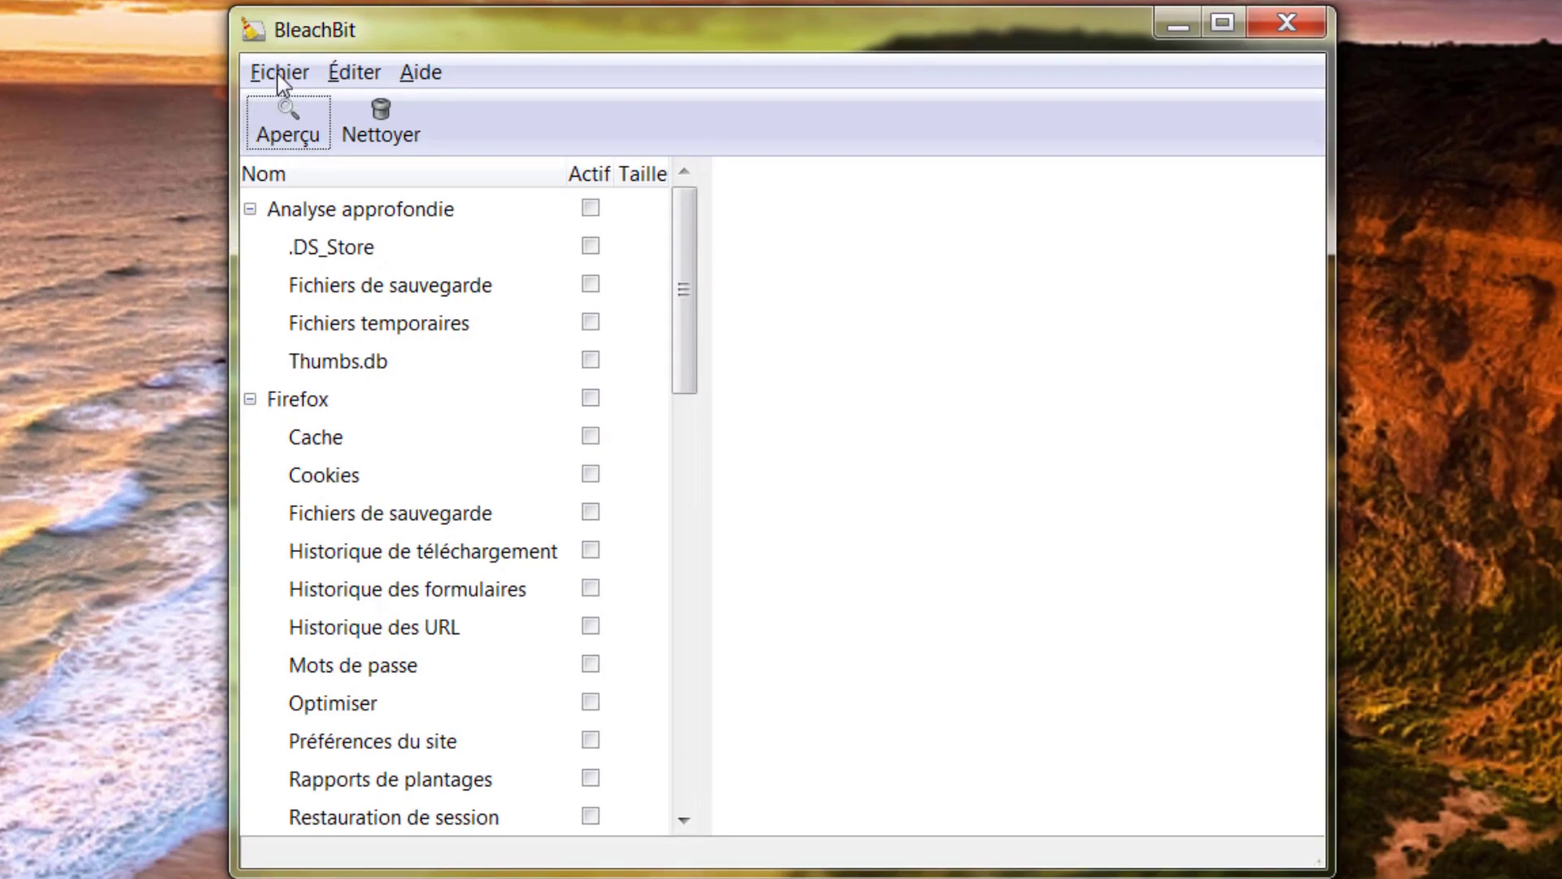
# Examine the available file commands and the Général, Personnalisé, Lecteurs and Liste blanche preferences, leaving the preferences closed
pyautogui.click(277, 75)
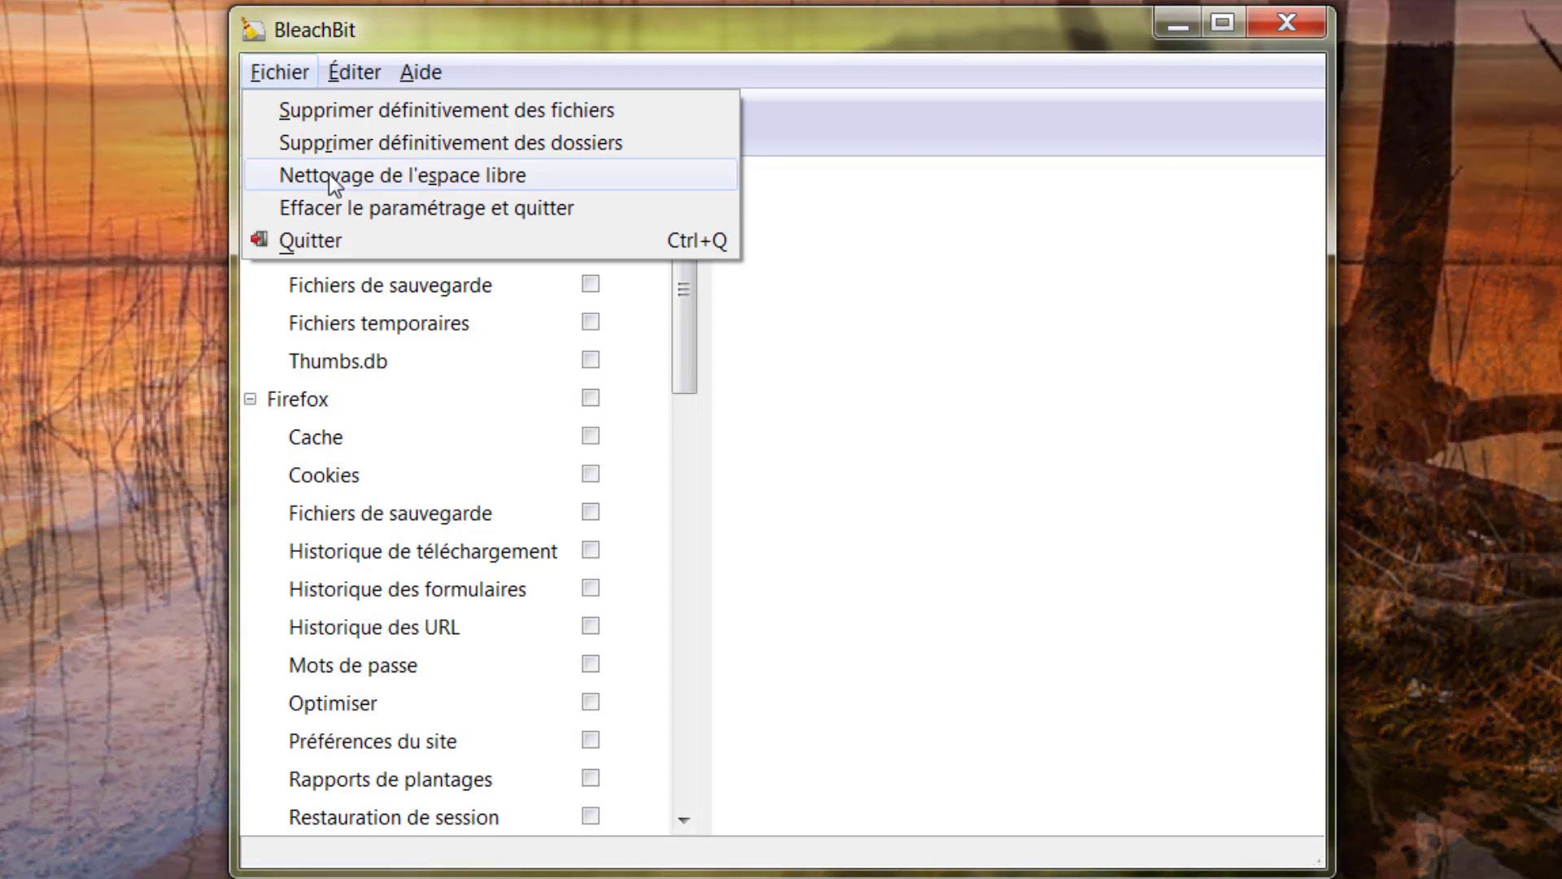
pyautogui.click(328, 174)
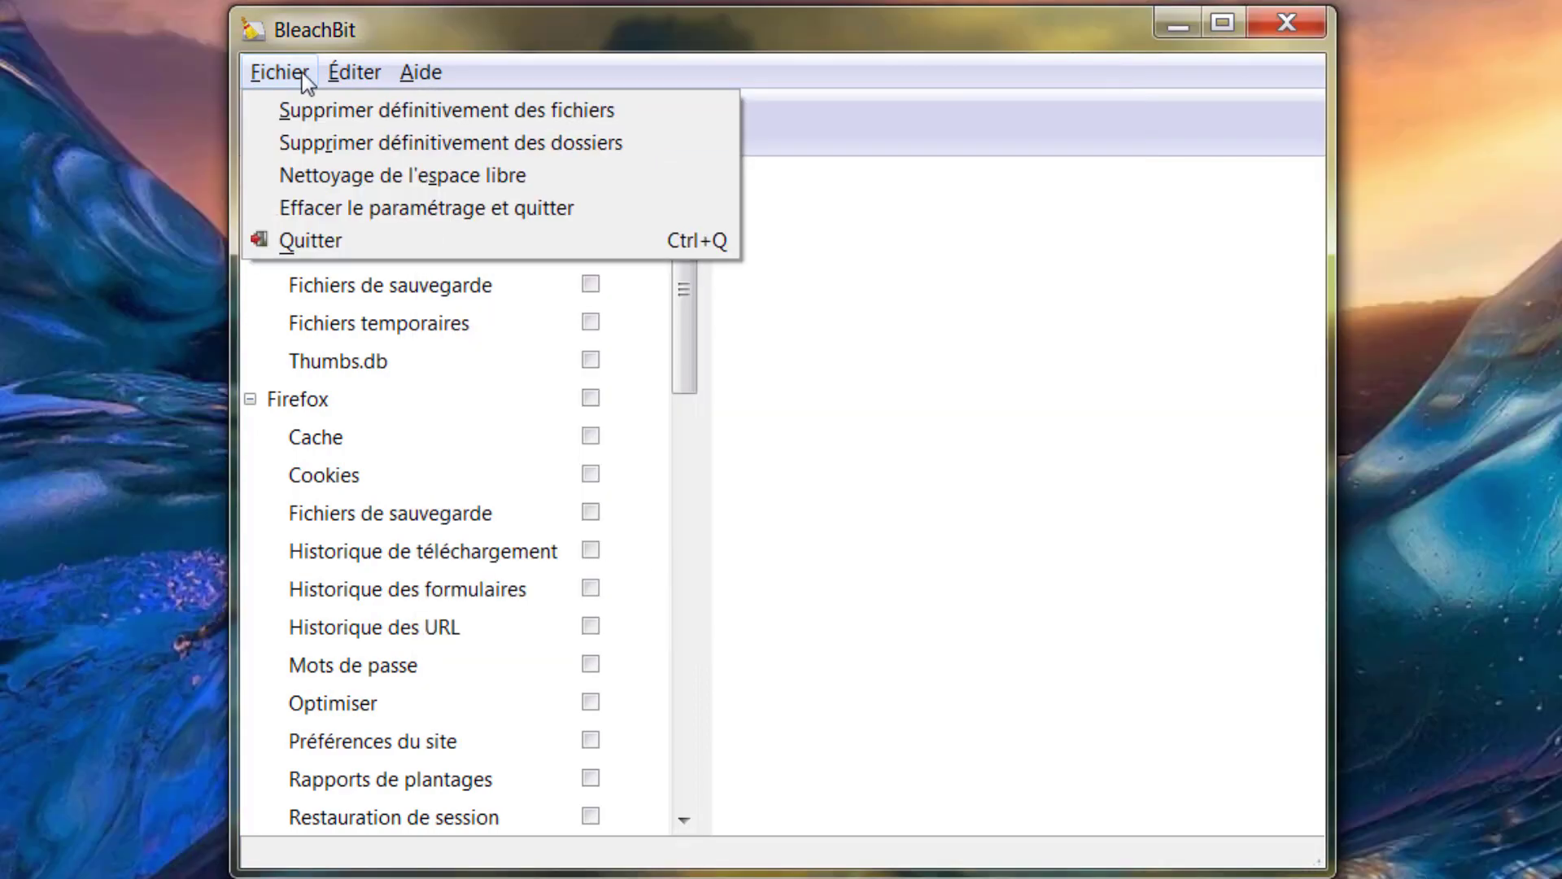
pyautogui.moveTo(354, 73)
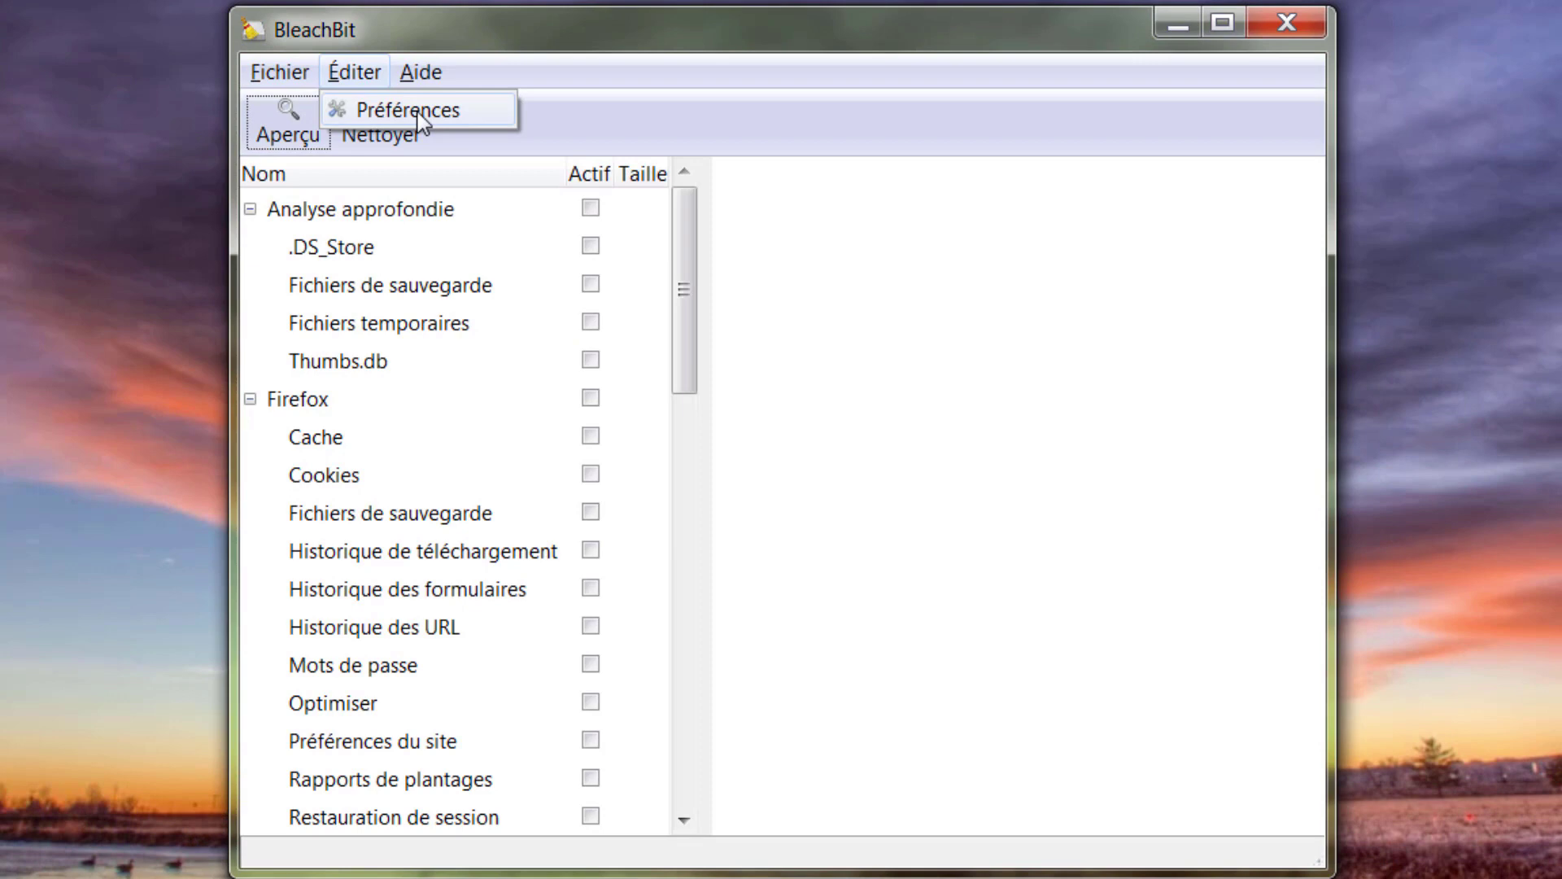
pyautogui.click(421, 114)
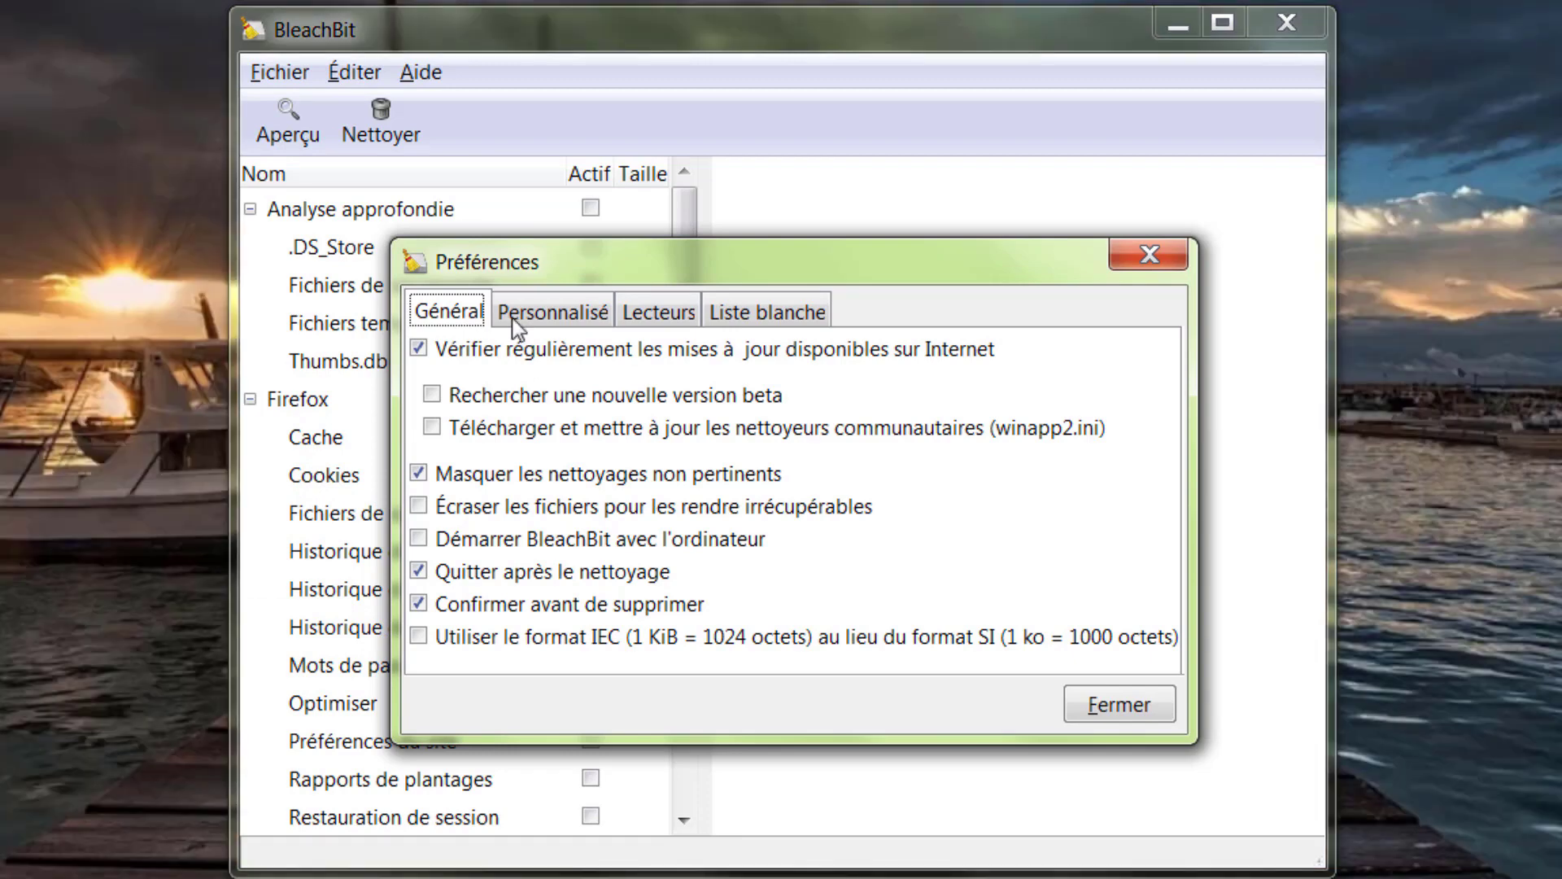
pyautogui.click(517, 324)
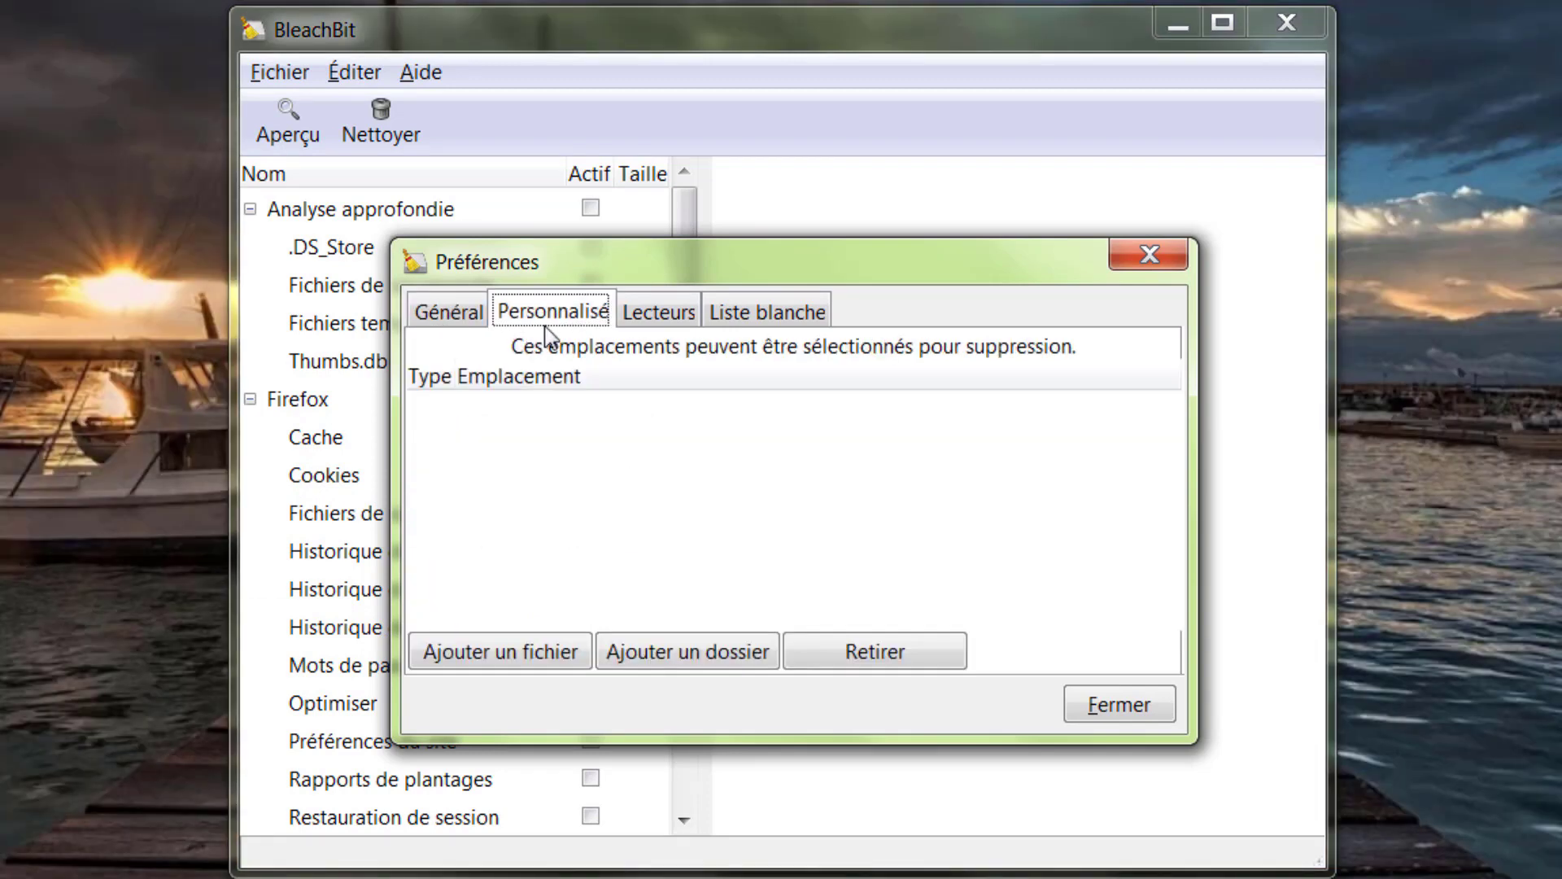
pyautogui.click(680, 322)
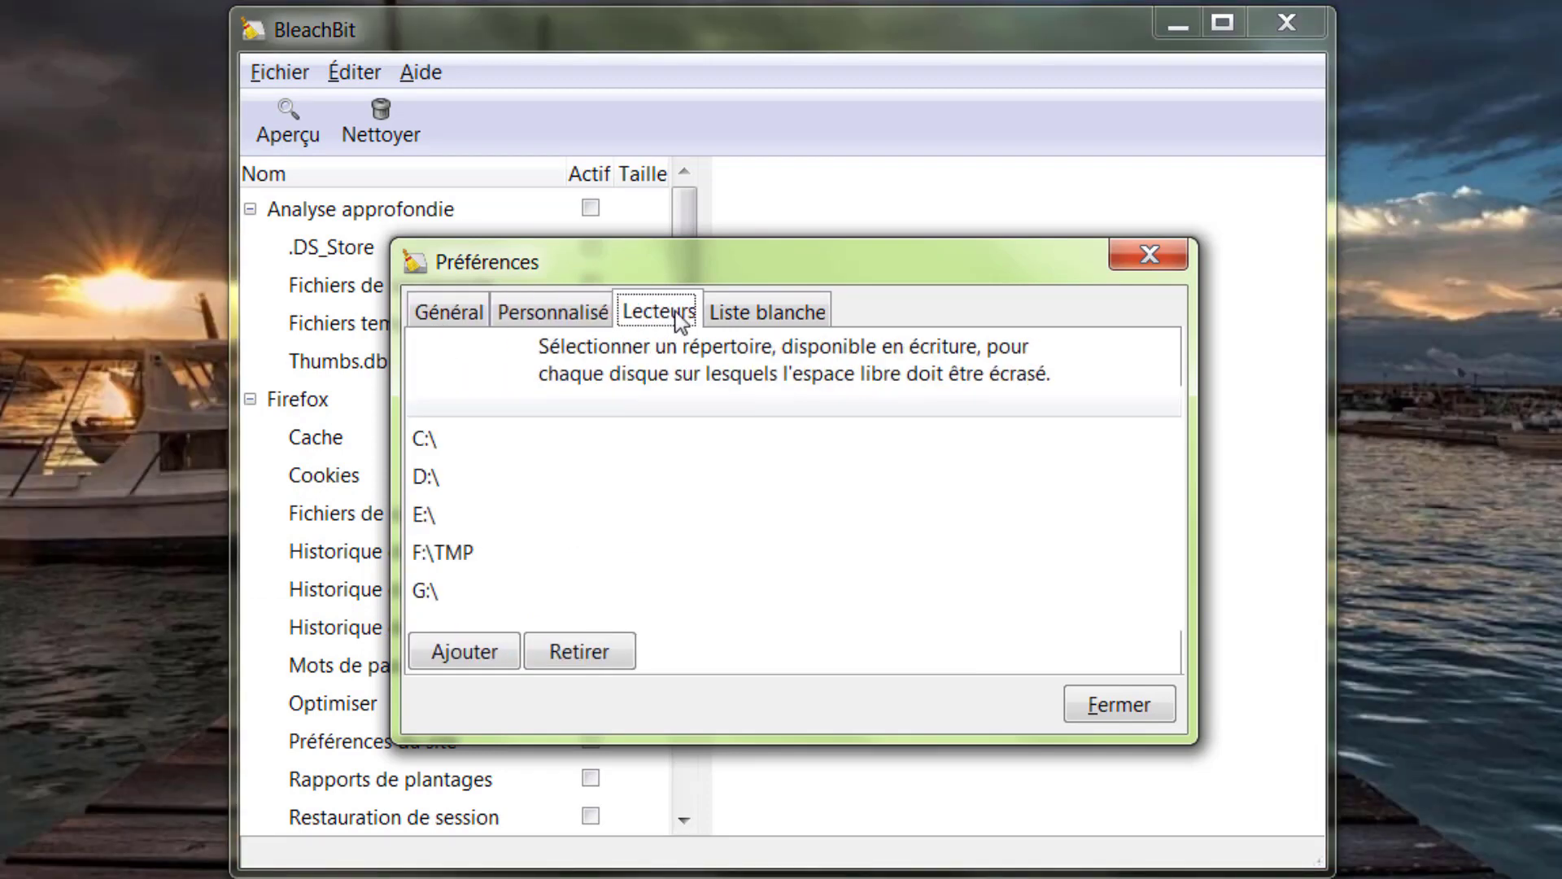
pyautogui.click(739, 310)
pyautogui.click(1119, 707)
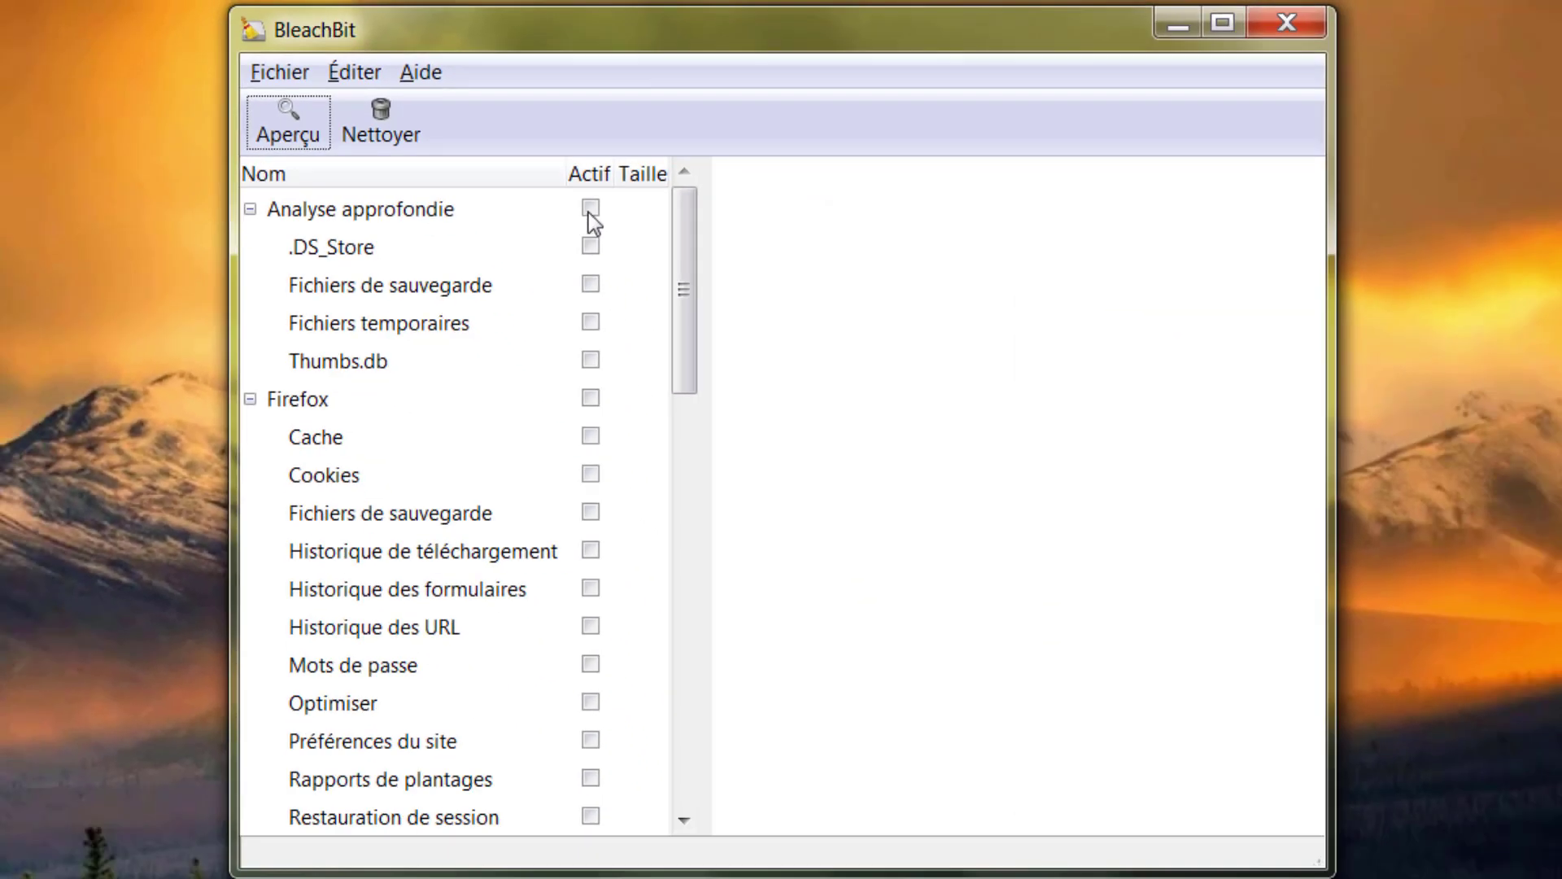
# Enable Analyse approfondie with .DS_Store, Fichiers de sauvegarde, Fichiers temporaires and Thumbs.db, accepting each warning
pyautogui.click(746, 339)
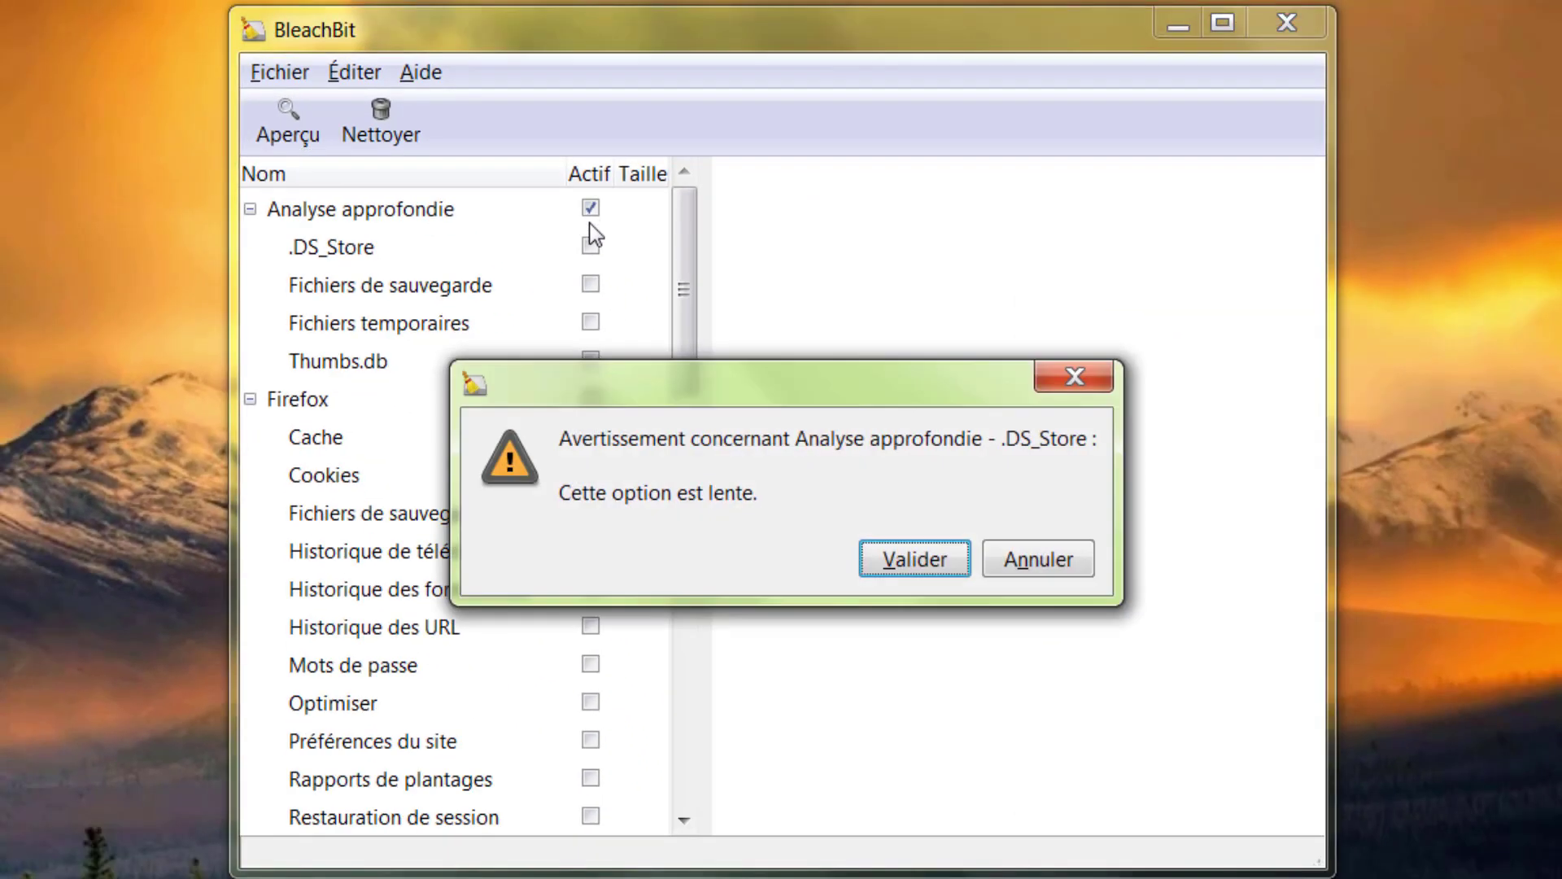
pyautogui.click(913, 560)
pyautogui.click(590, 284)
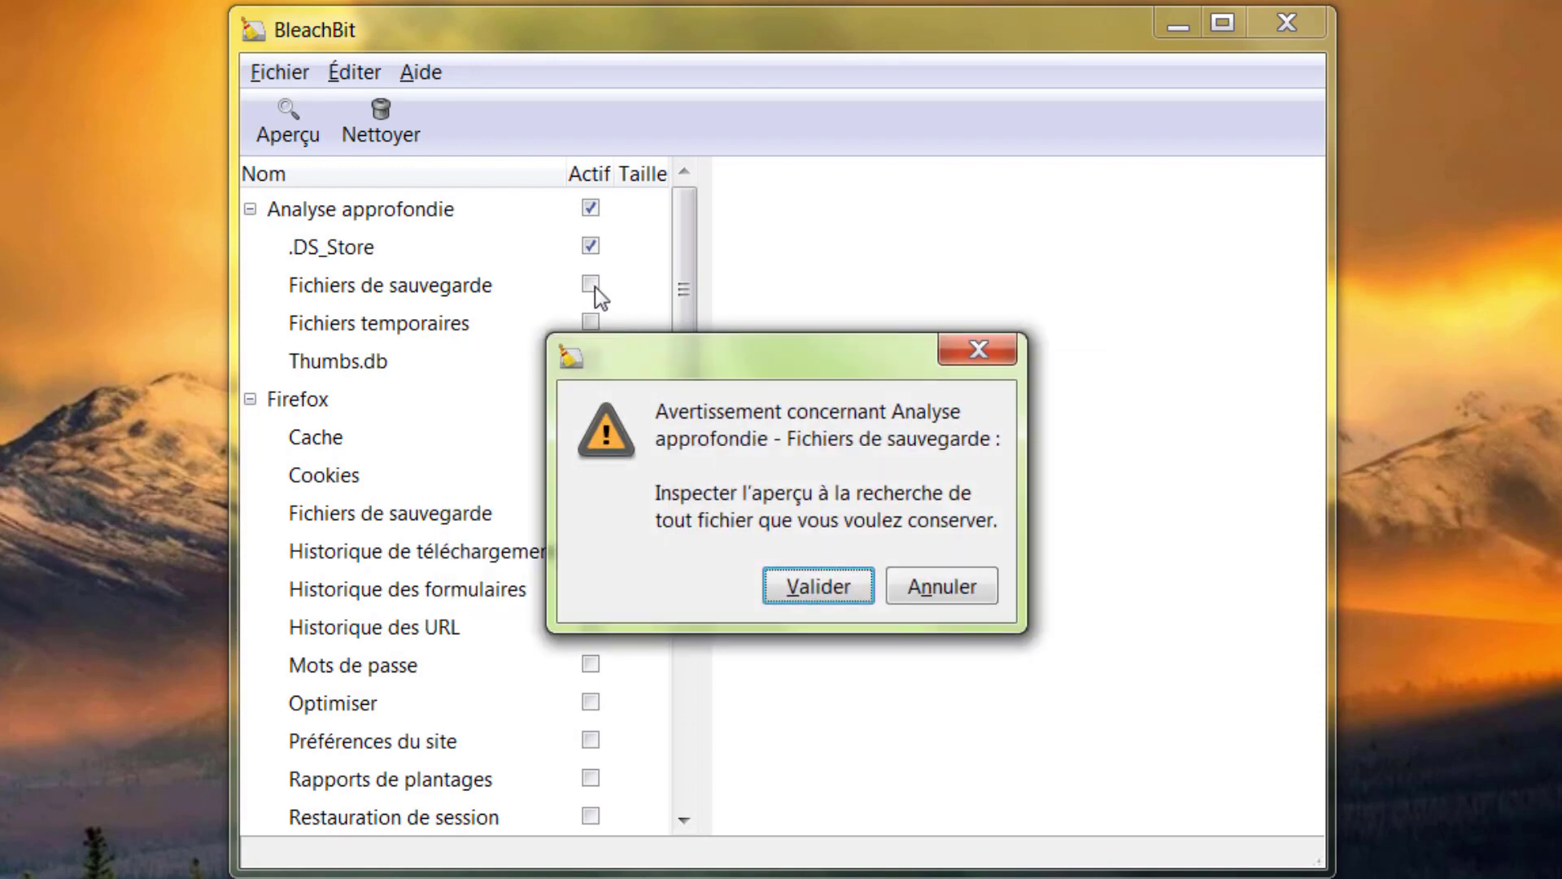
pyautogui.click(823, 590)
pyautogui.click(591, 321)
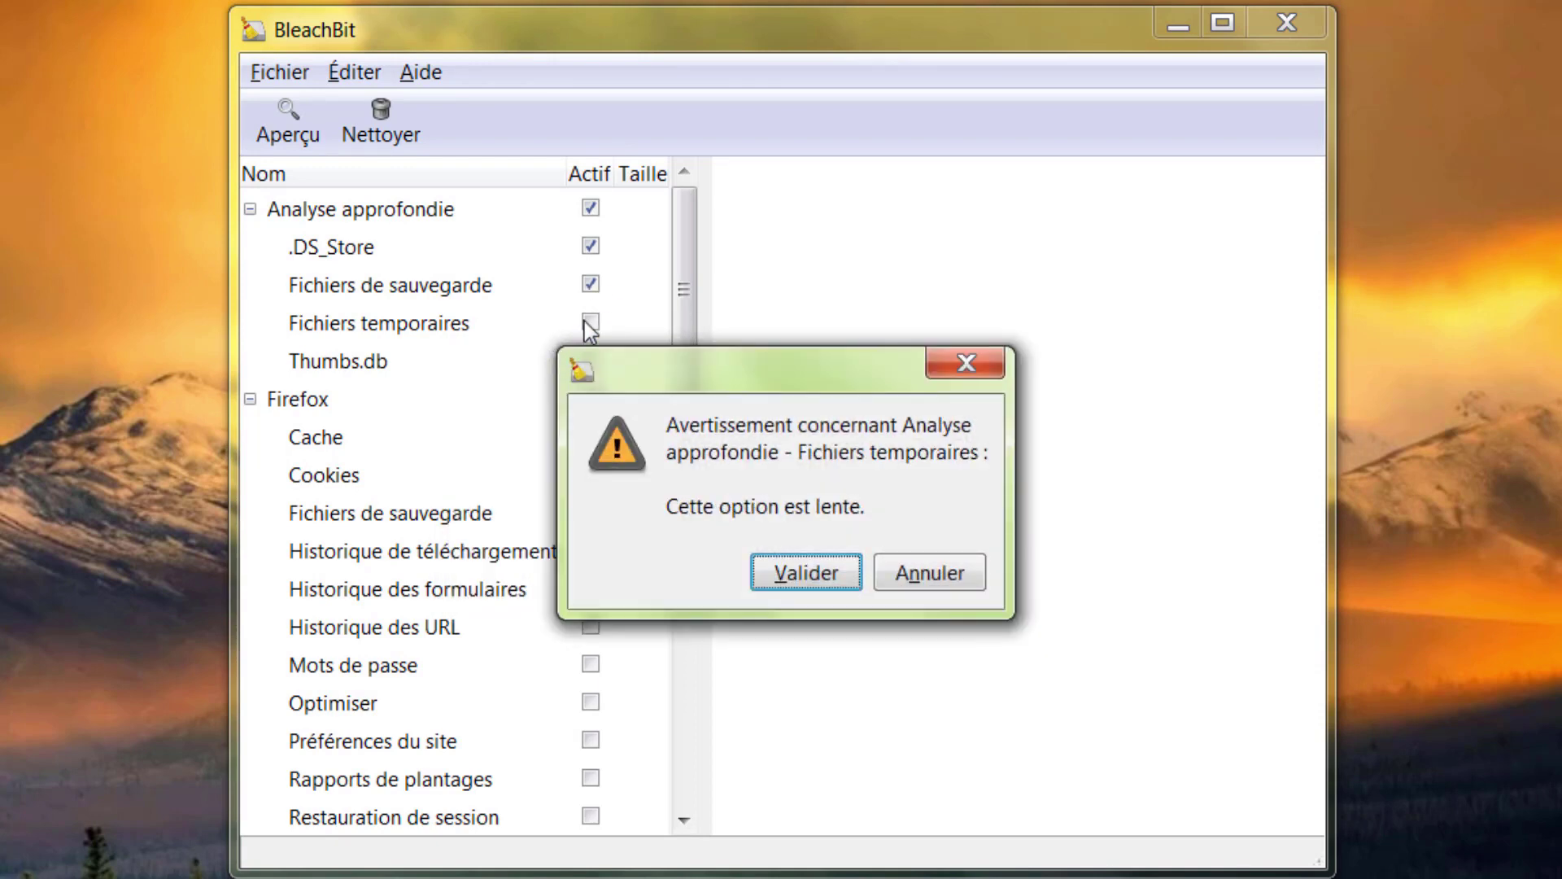
pyautogui.click(826, 579)
pyautogui.click(589, 358)
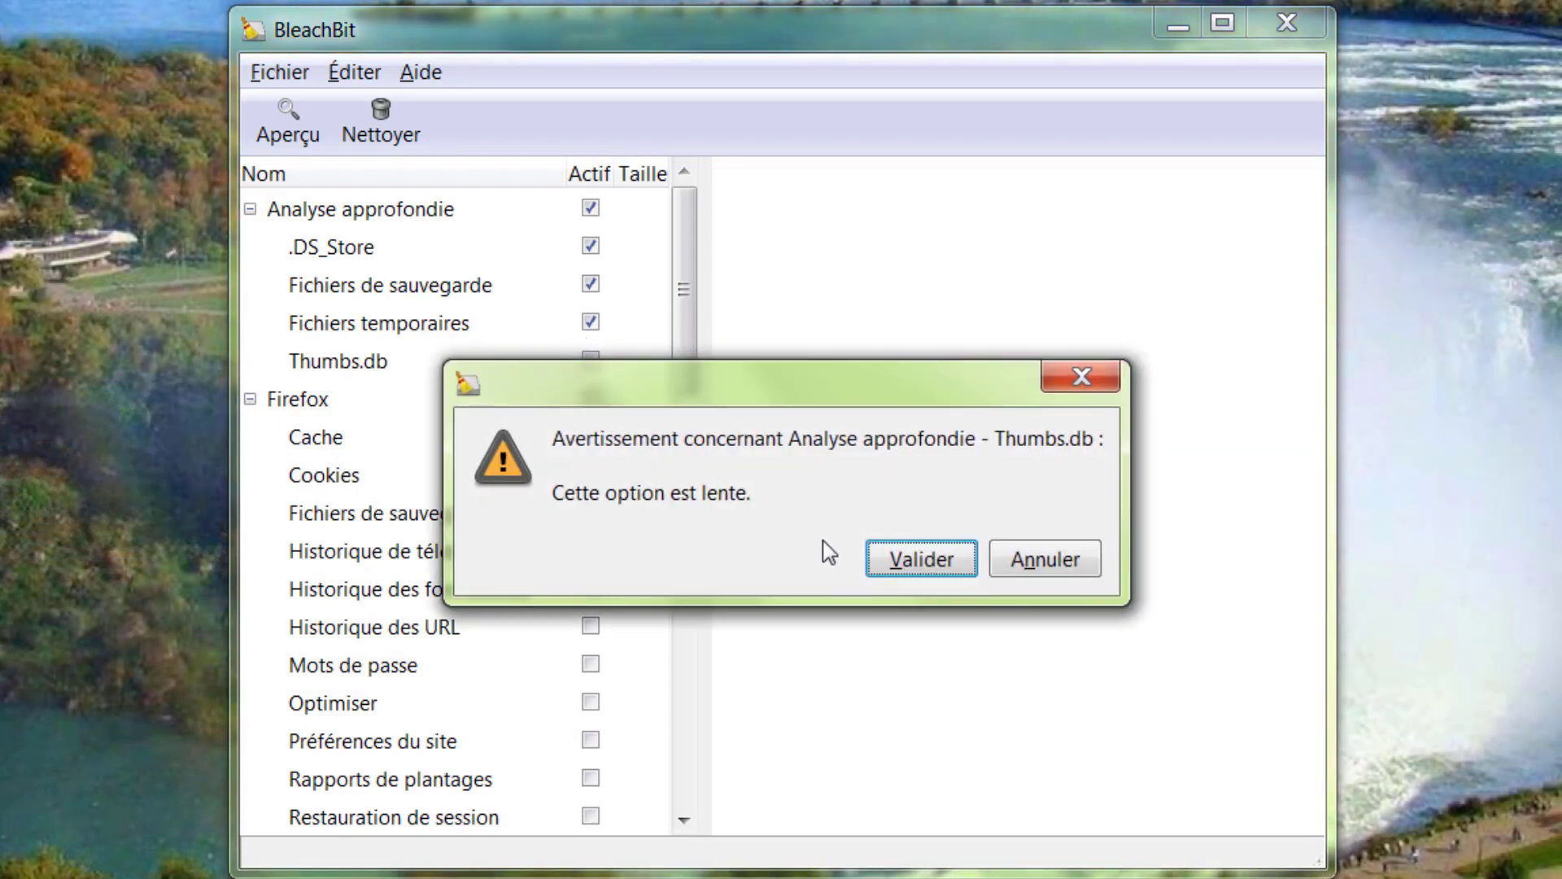
pyautogui.click(895, 567)
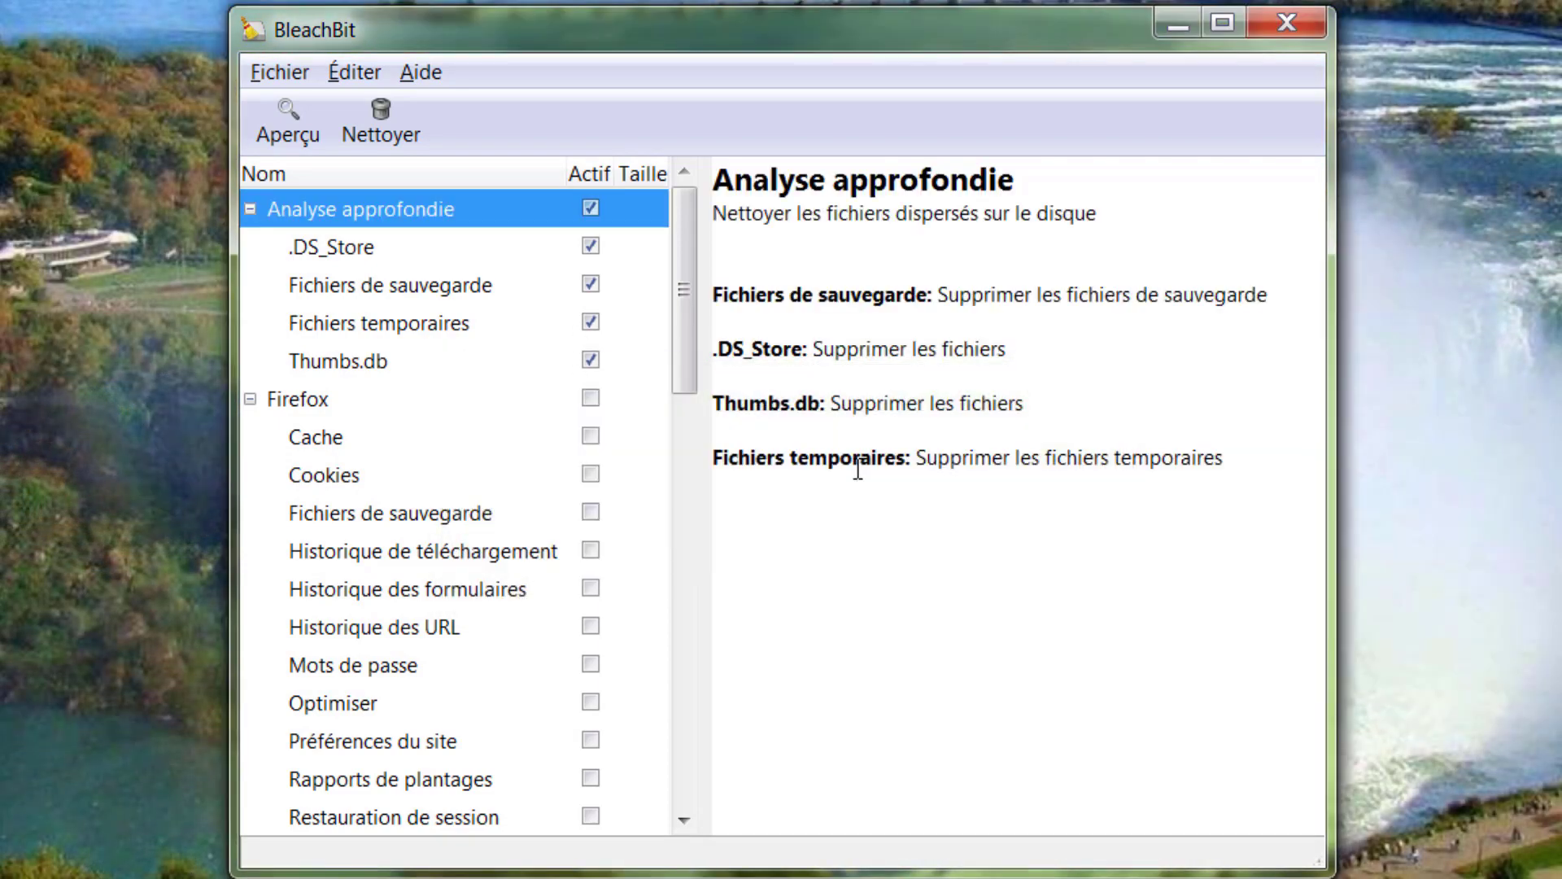
# Enable all Firefox and Internet Explorer cleaning items, accepting the warning about deleting Firefox's saved passwords
pyautogui.click(596, 401)
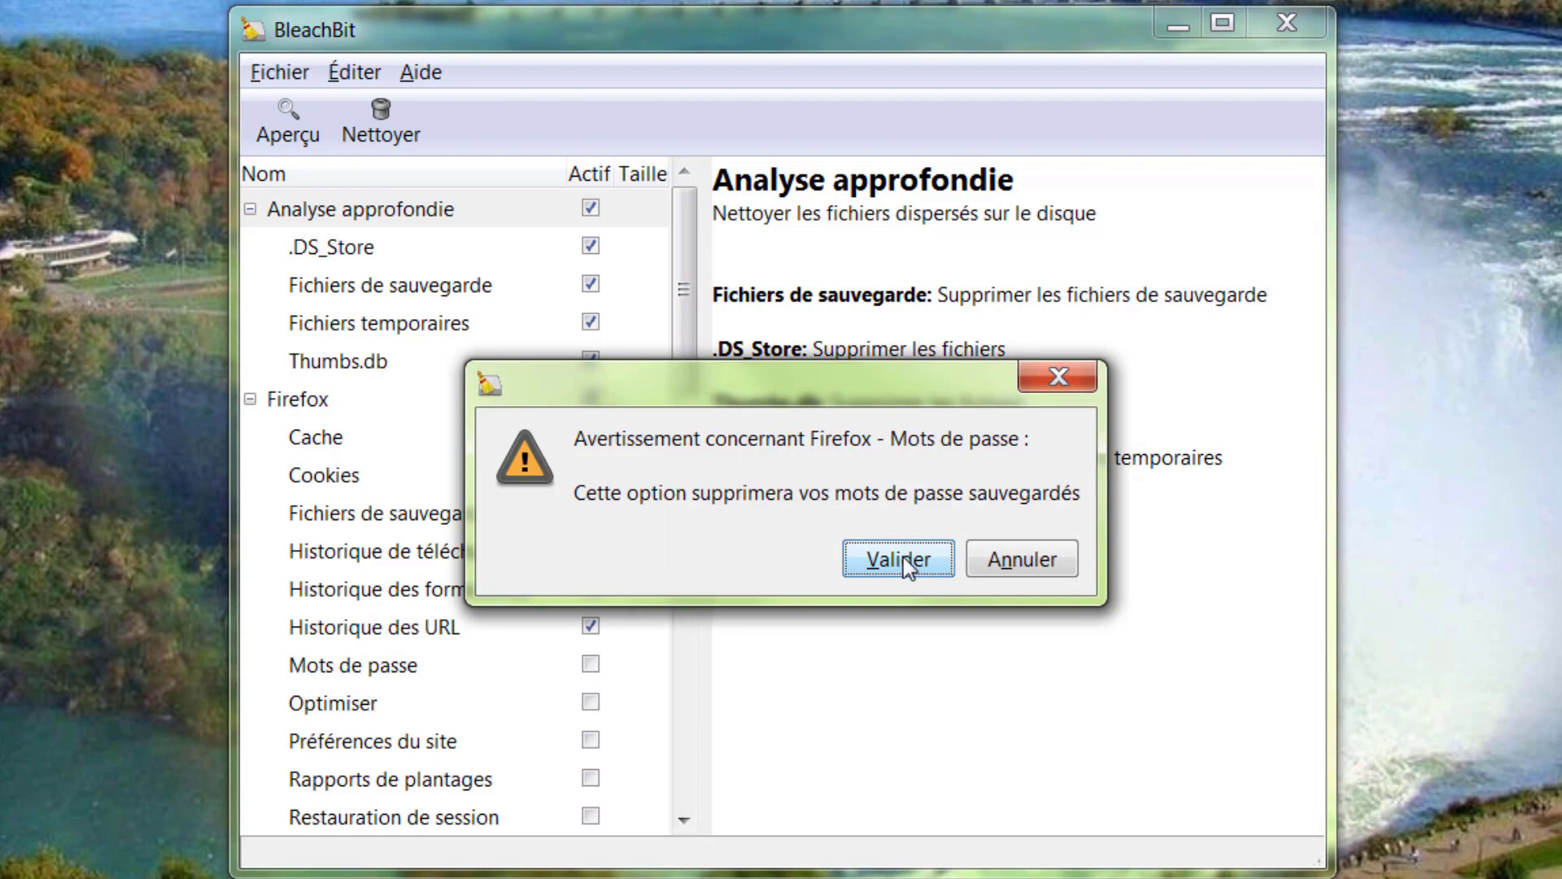
pyautogui.click(903, 558)
pyautogui.scroll(-1, 588, 593)
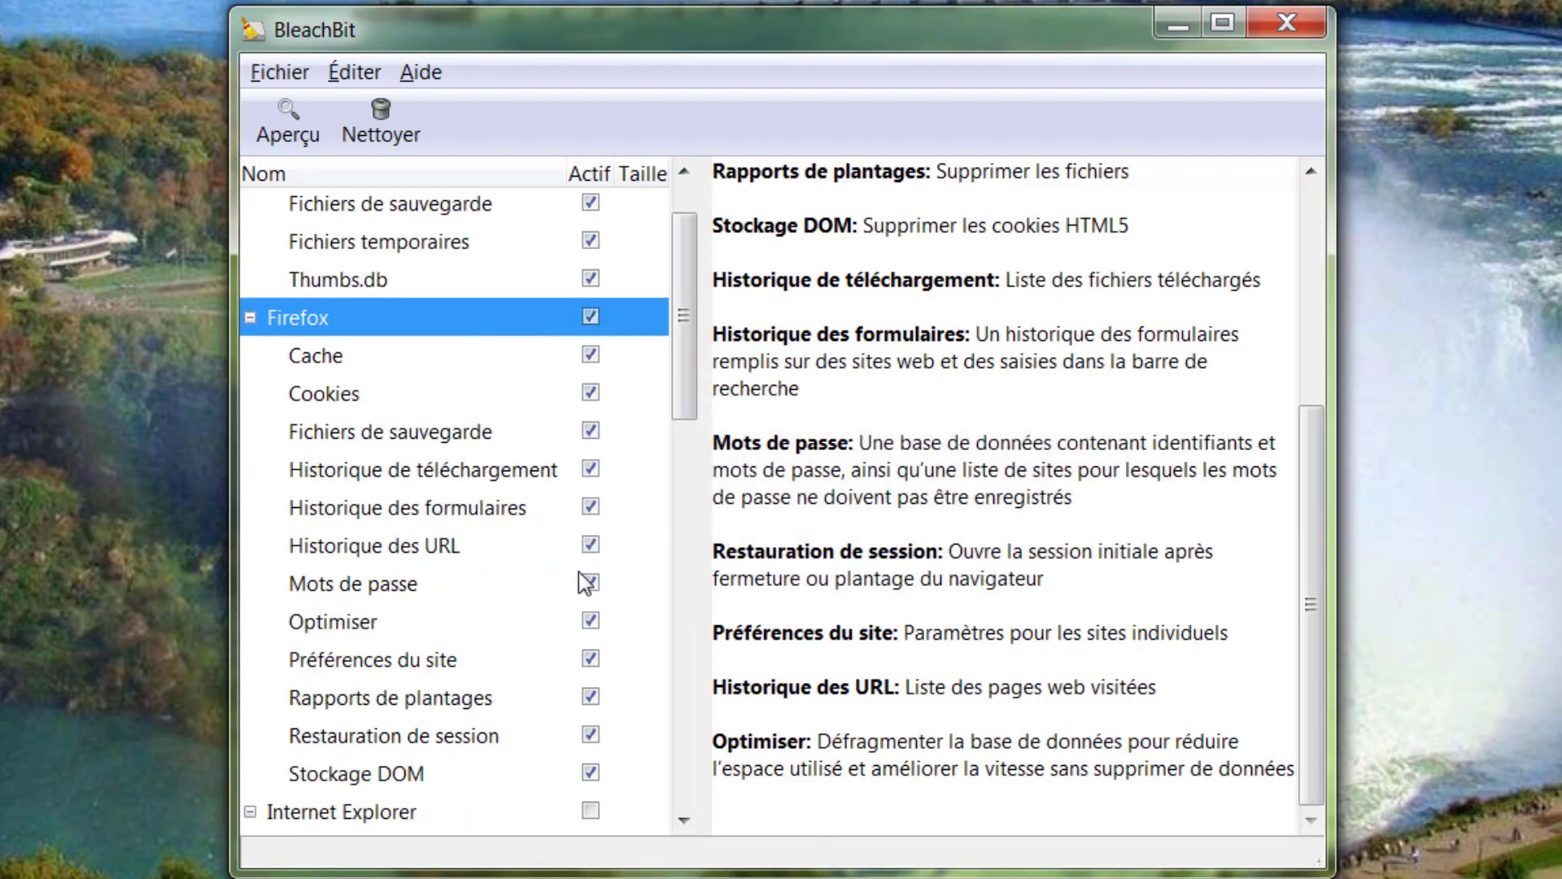
pyautogui.click(589, 810)
# Enable all Paint and Système cleaning items, accepting the warning for Espace disque disponible
pyautogui.scroll(-2, 610, 594)
pyautogui.scroll(-2, 615, 648)
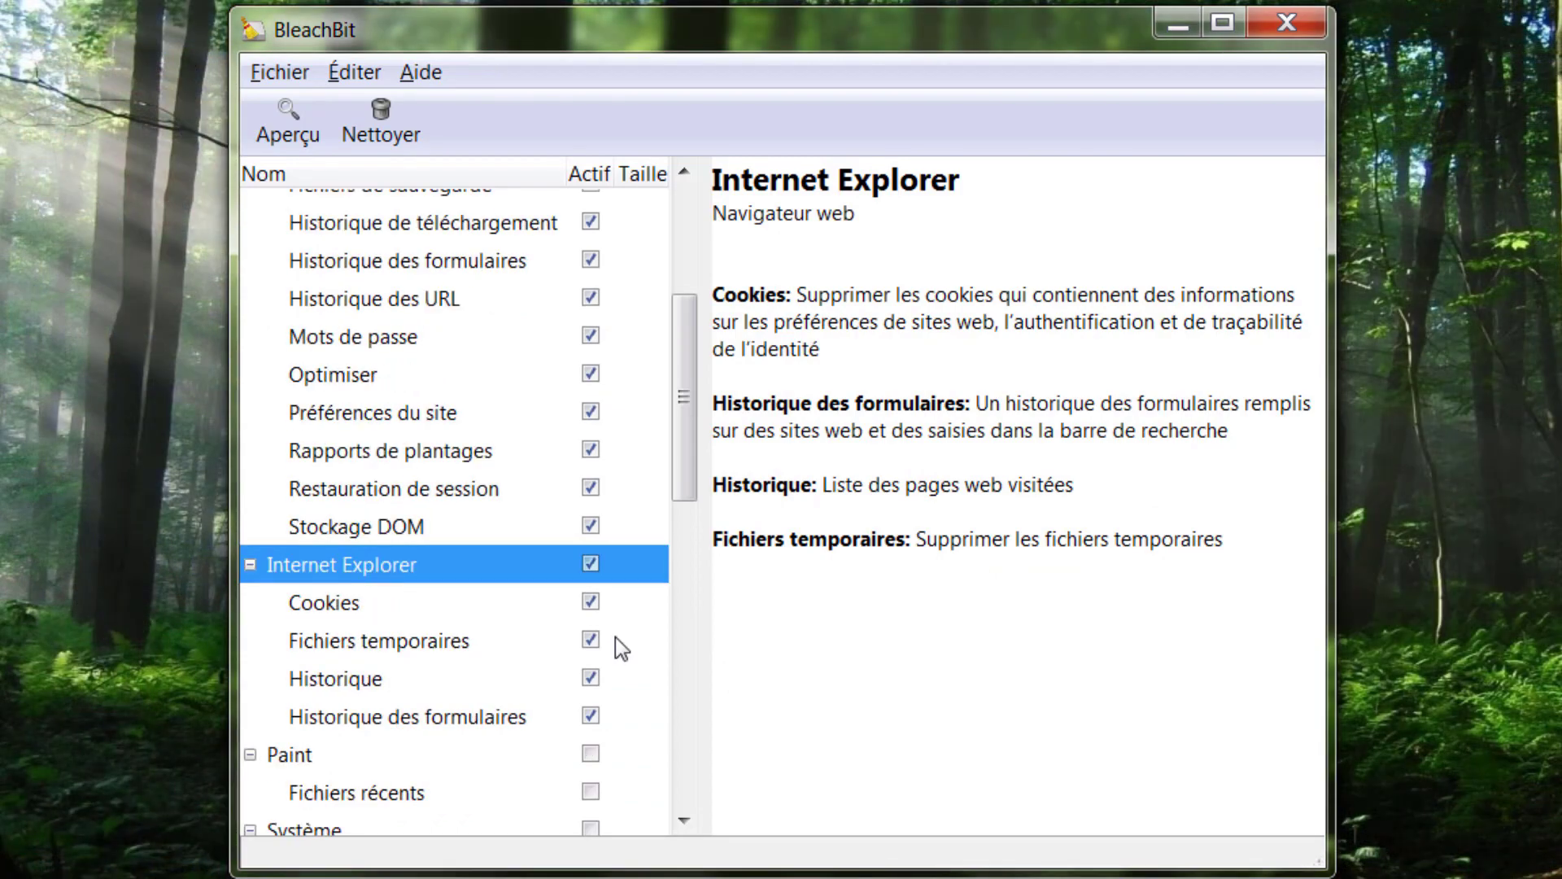
pyautogui.click(593, 671)
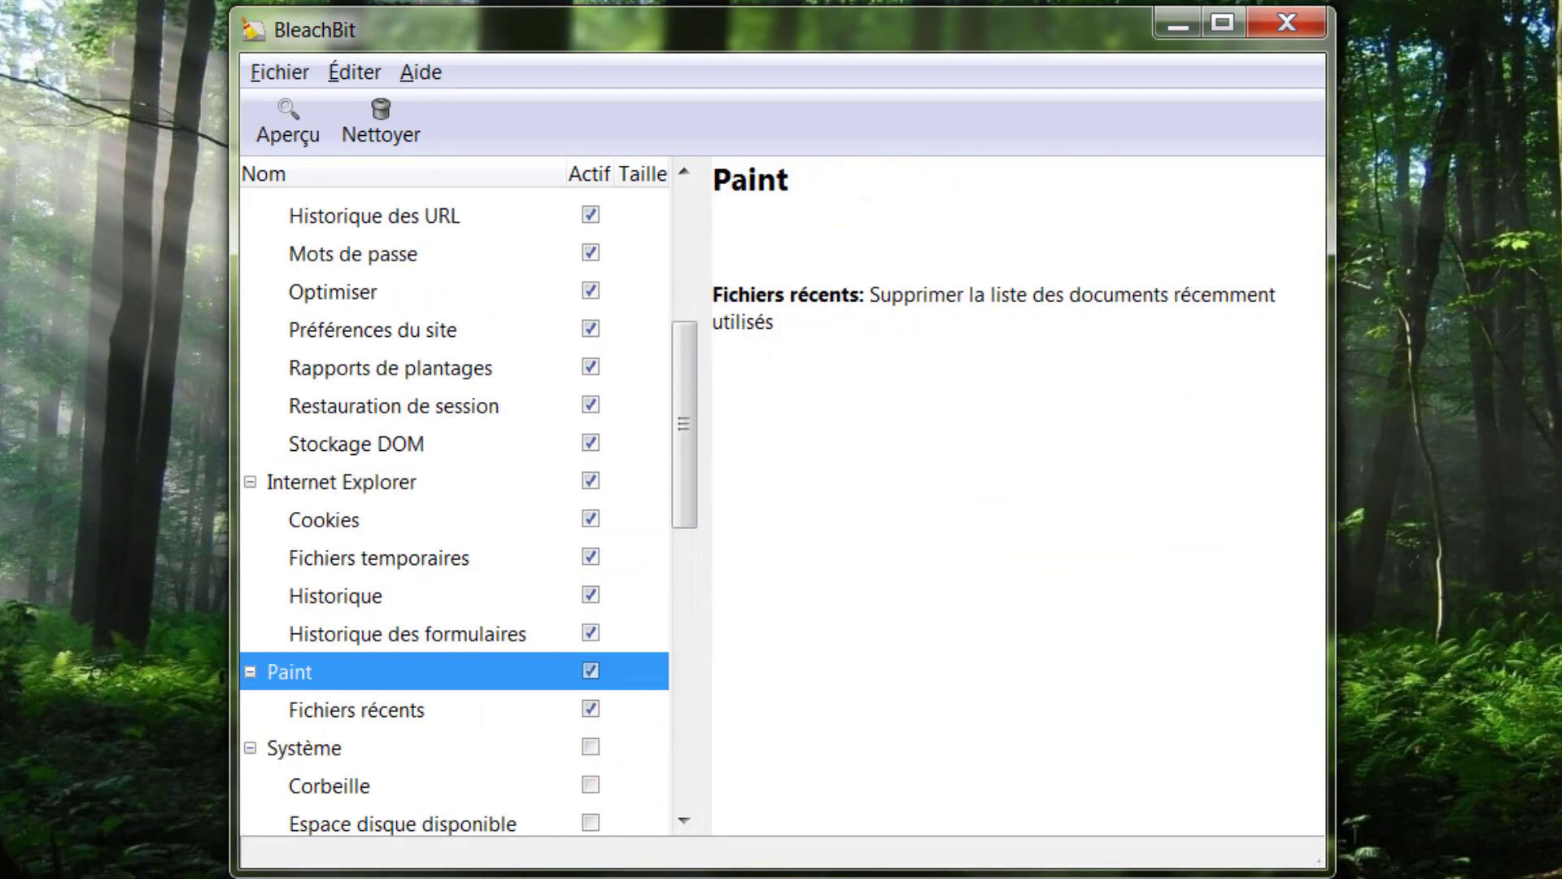
pyautogui.click(590, 746)
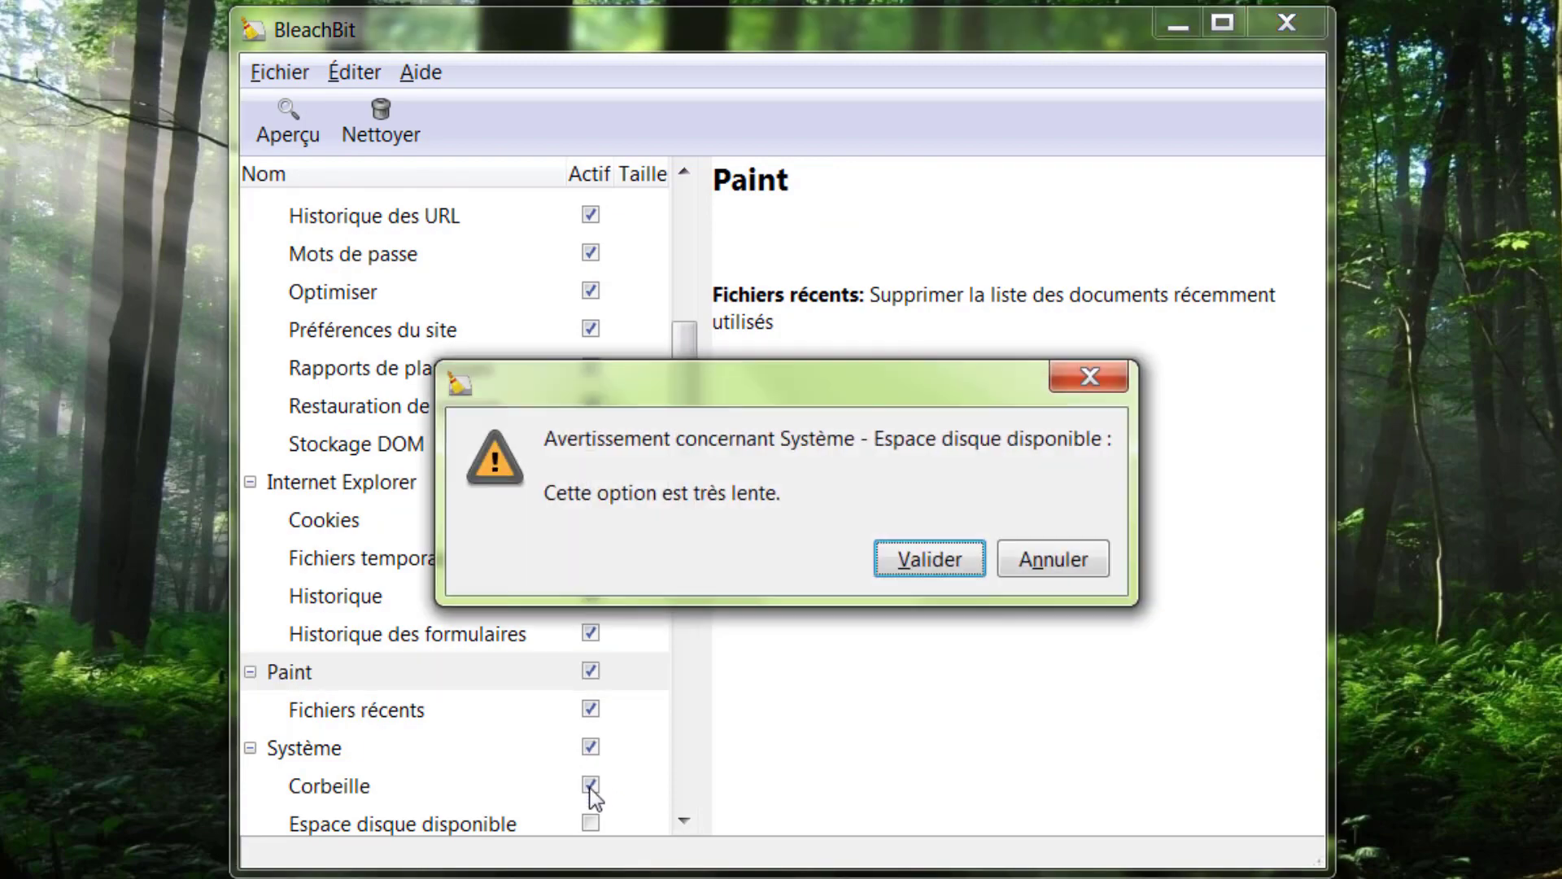
pyautogui.click(962, 561)
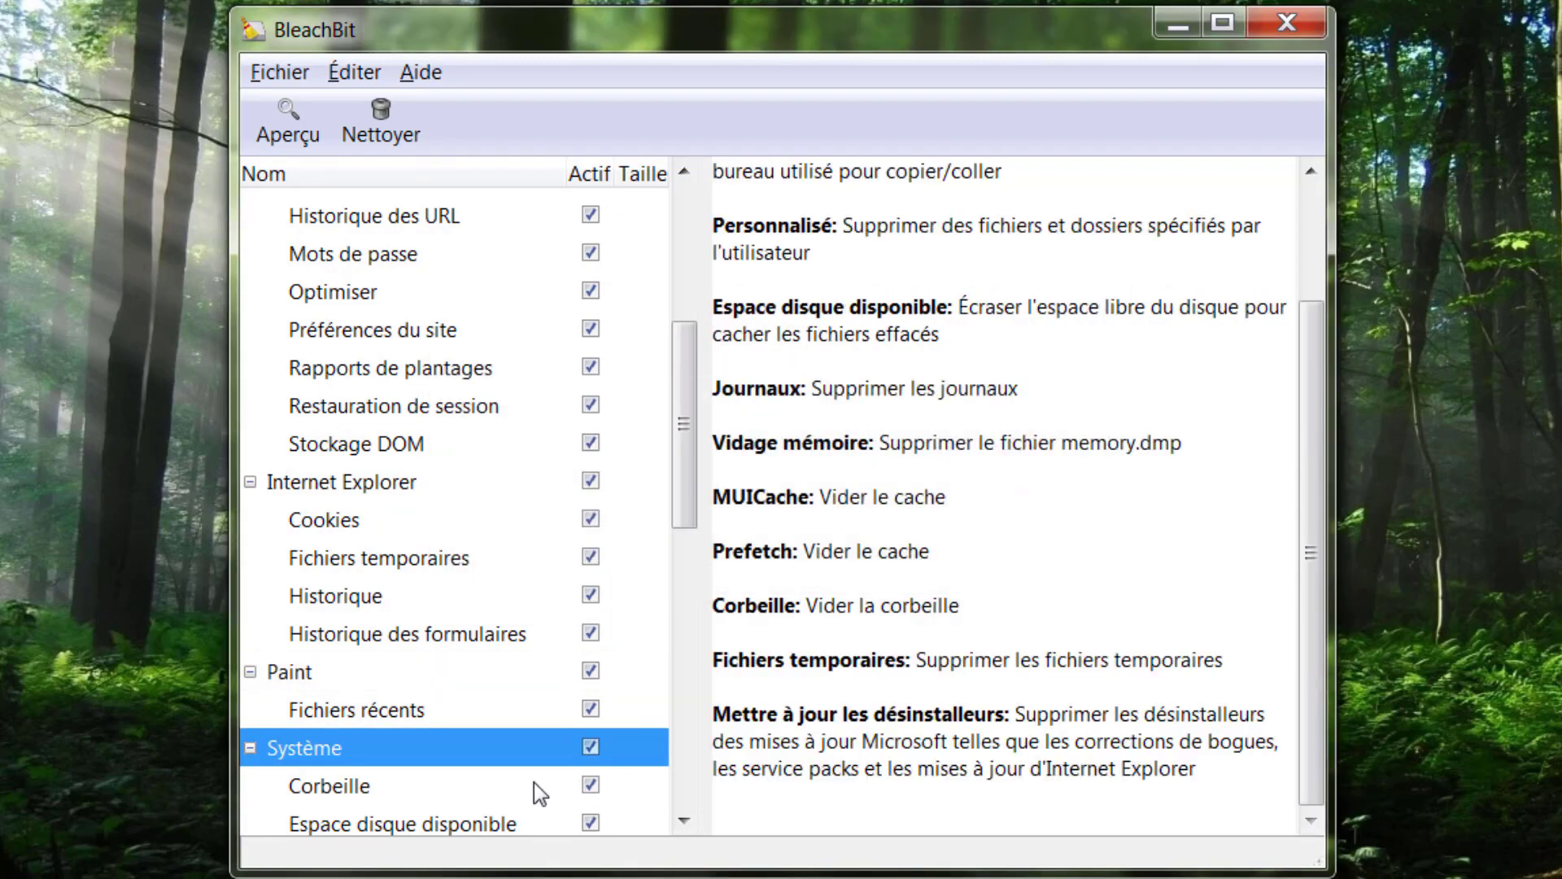
# Enable all Thunderbird, VLC media player and Windows Explorer cleaning items, accepting the warnings
pyautogui.scroll(-4, 628, 672)
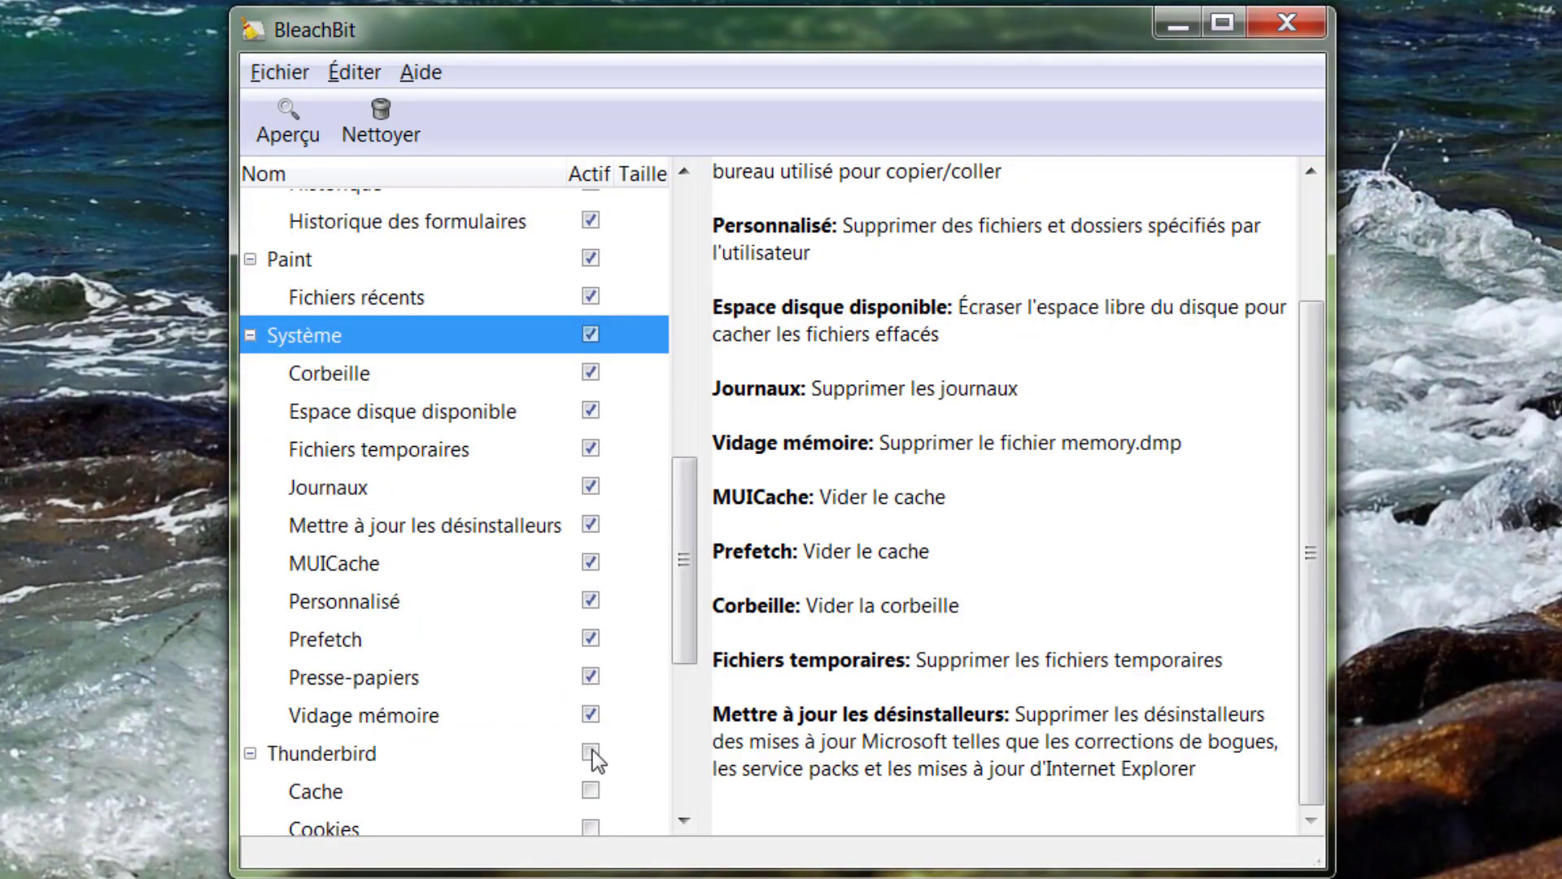
pyautogui.click(592, 750)
pyautogui.click(897, 558)
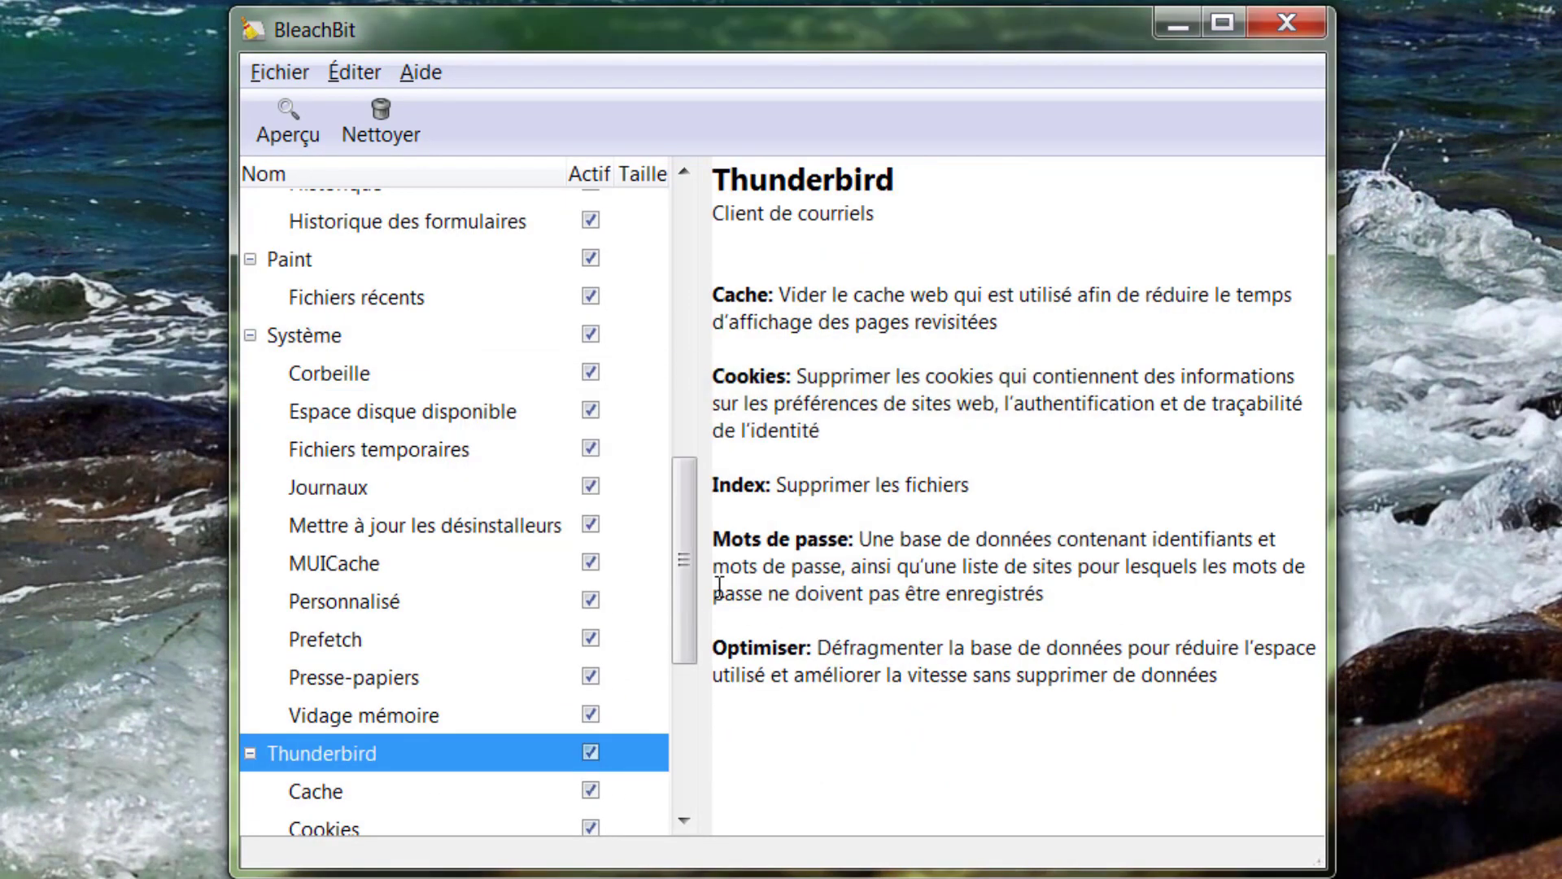
pyautogui.scroll(-2, 685, 588)
pyautogui.click(592, 735)
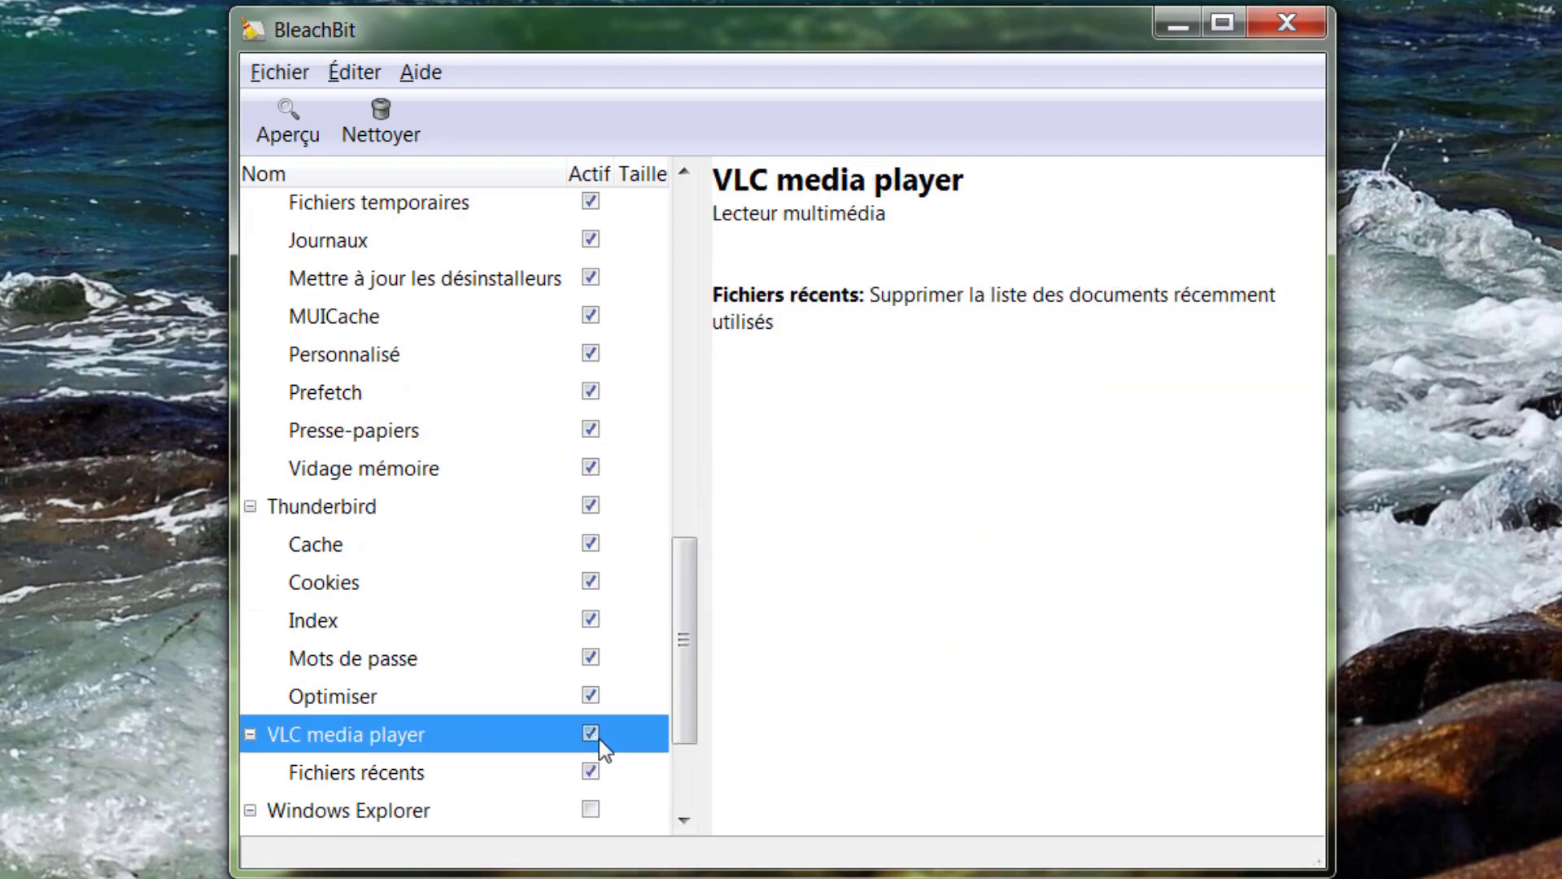
pyautogui.click(590, 810)
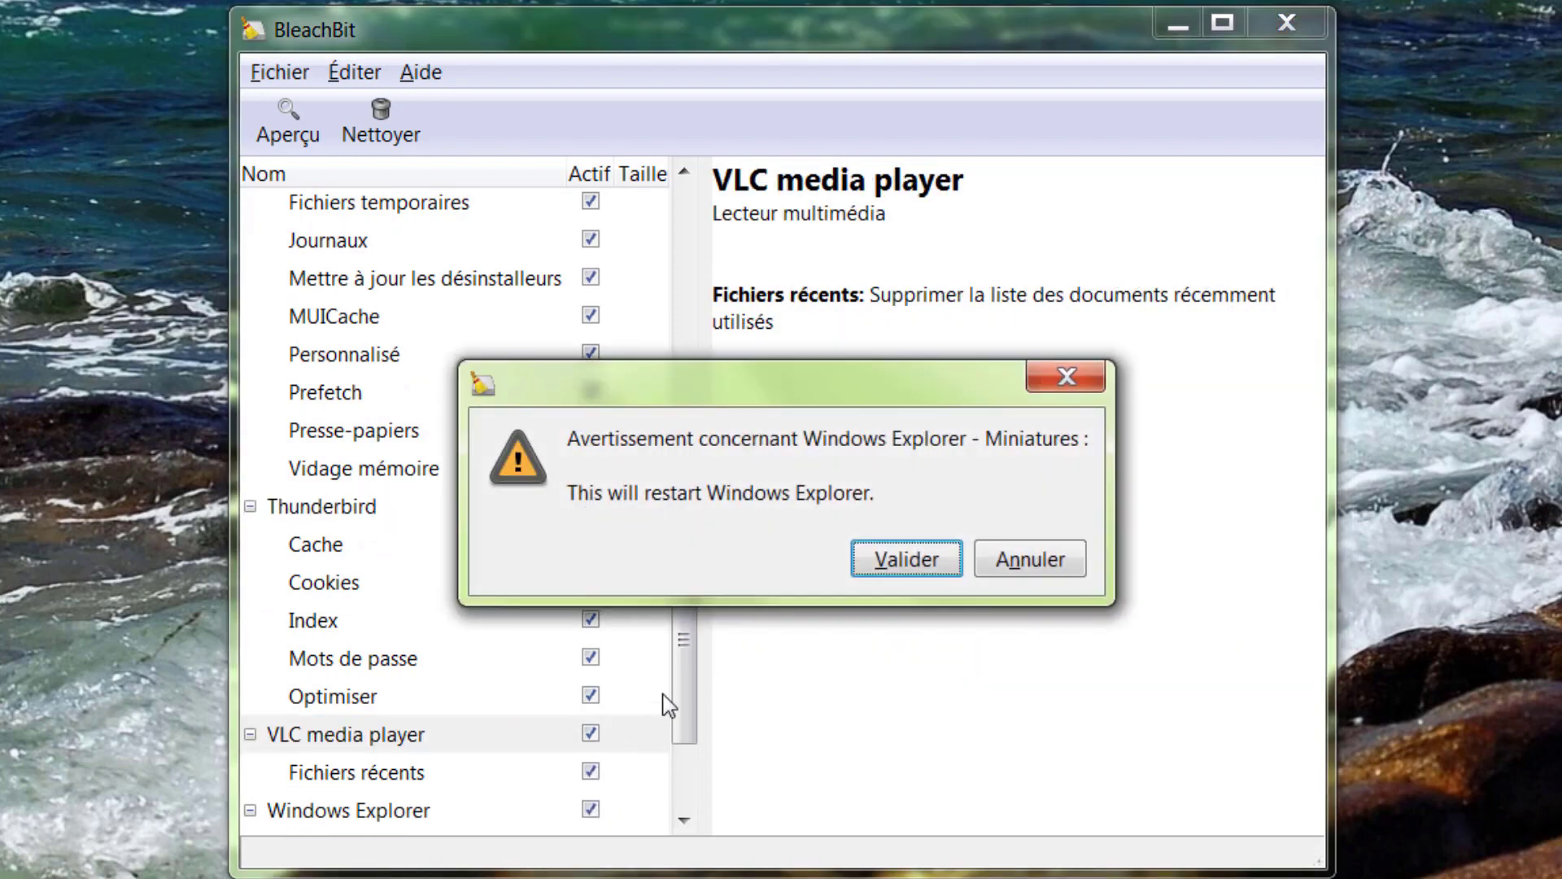
pyautogui.click(889, 569)
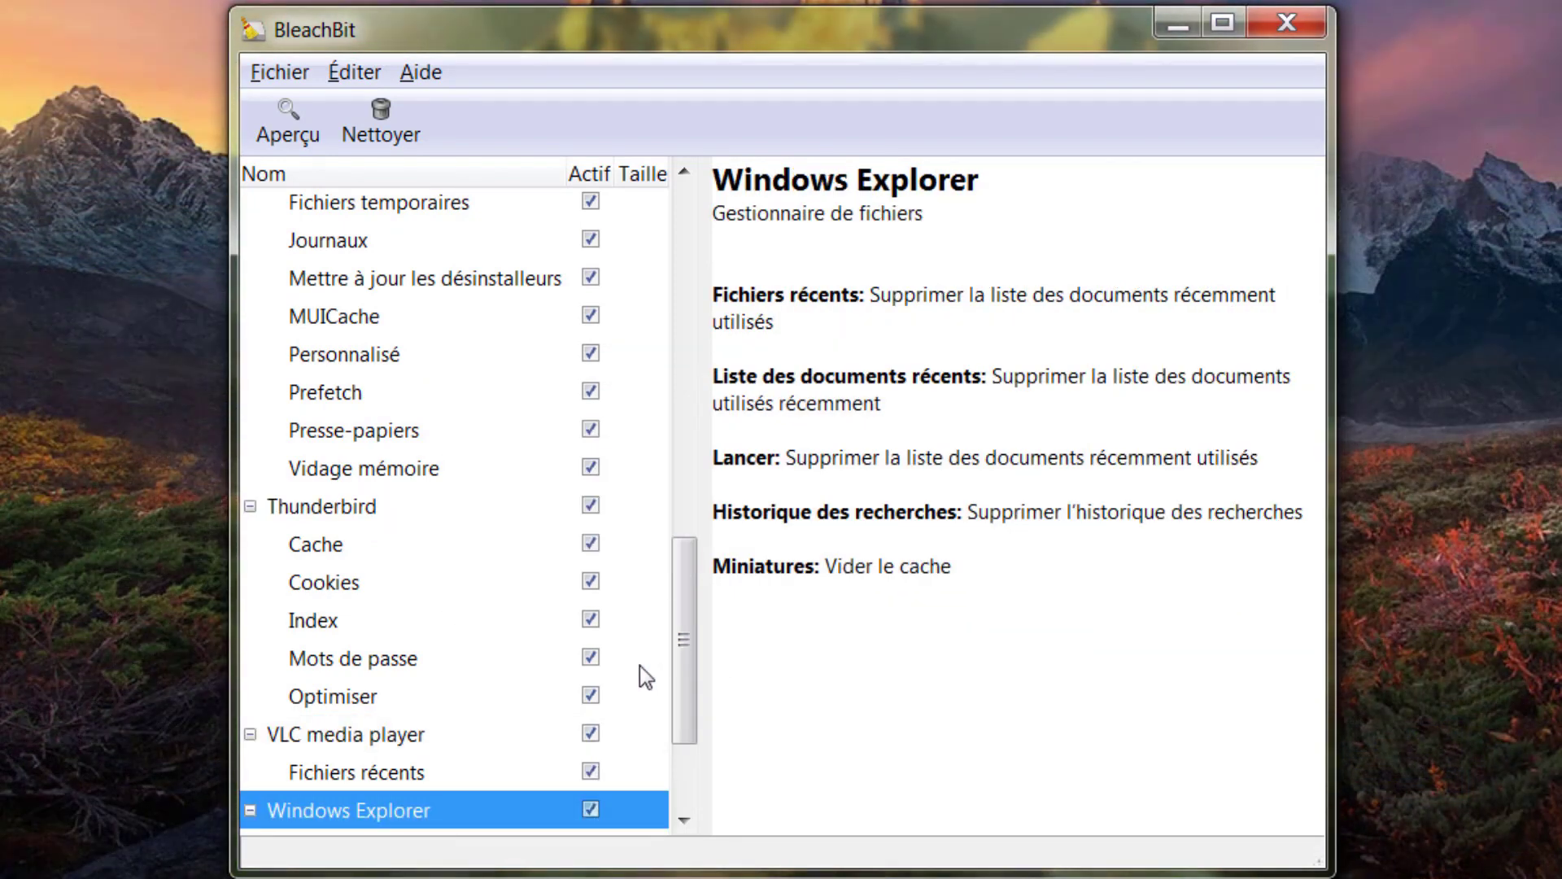
# Exclude Espace disque disponible from the Système items, then run the cleaning and confirm the permanent deletion
pyautogui.scroll(-2, 645, 673)
pyautogui.scroll(-1, 645, 673)
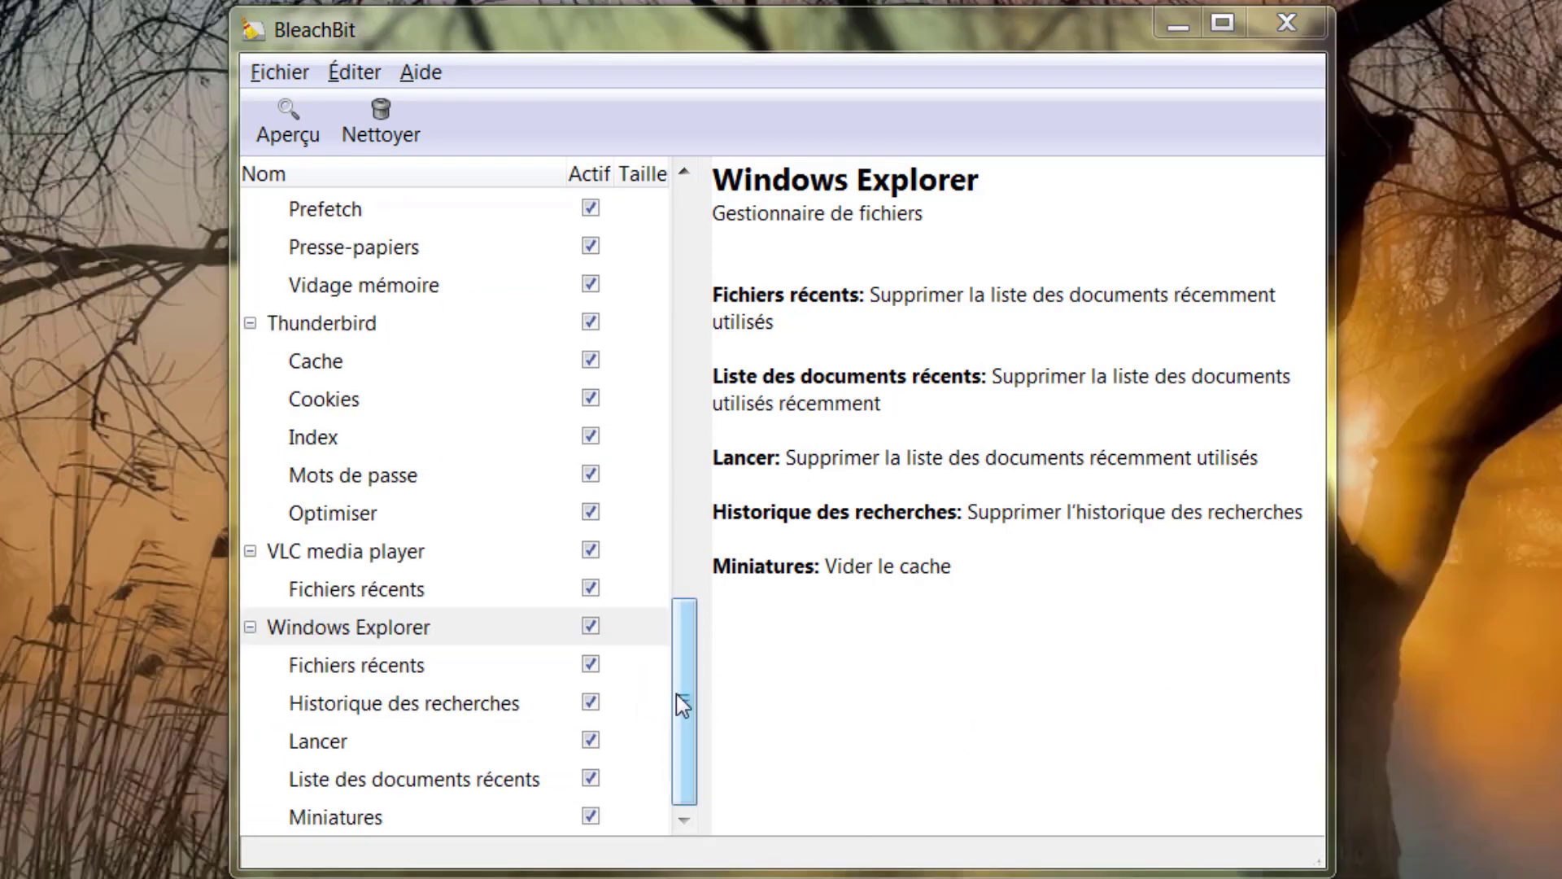
pyautogui.moveTo(676, 694); pyautogui.dragTo(683, 485)
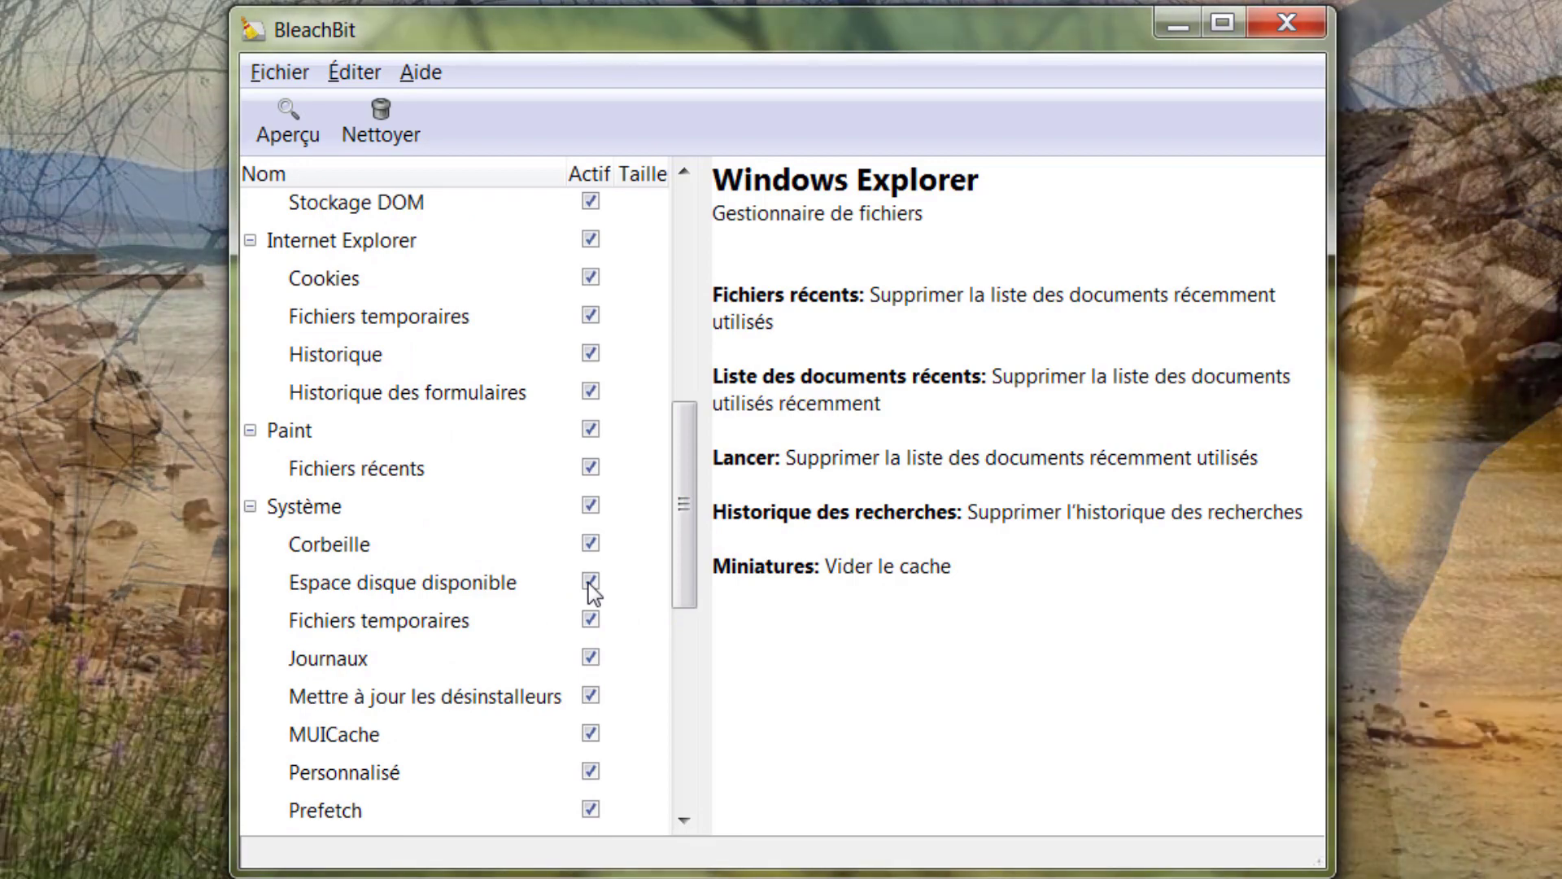
pyautogui.click(589, 583)
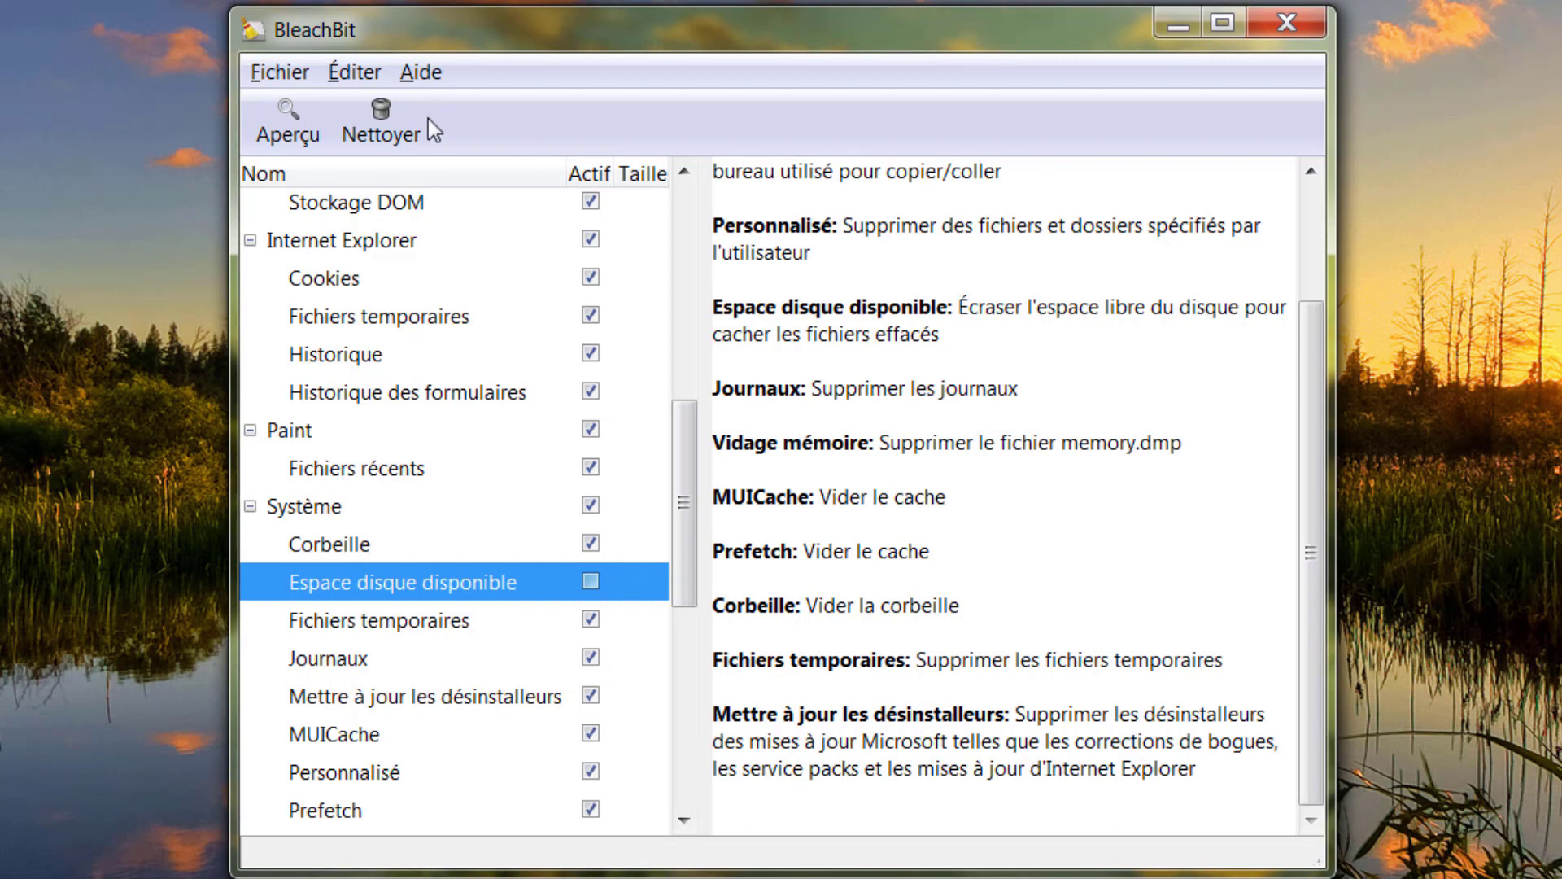
pyautogui.click(387, 124)
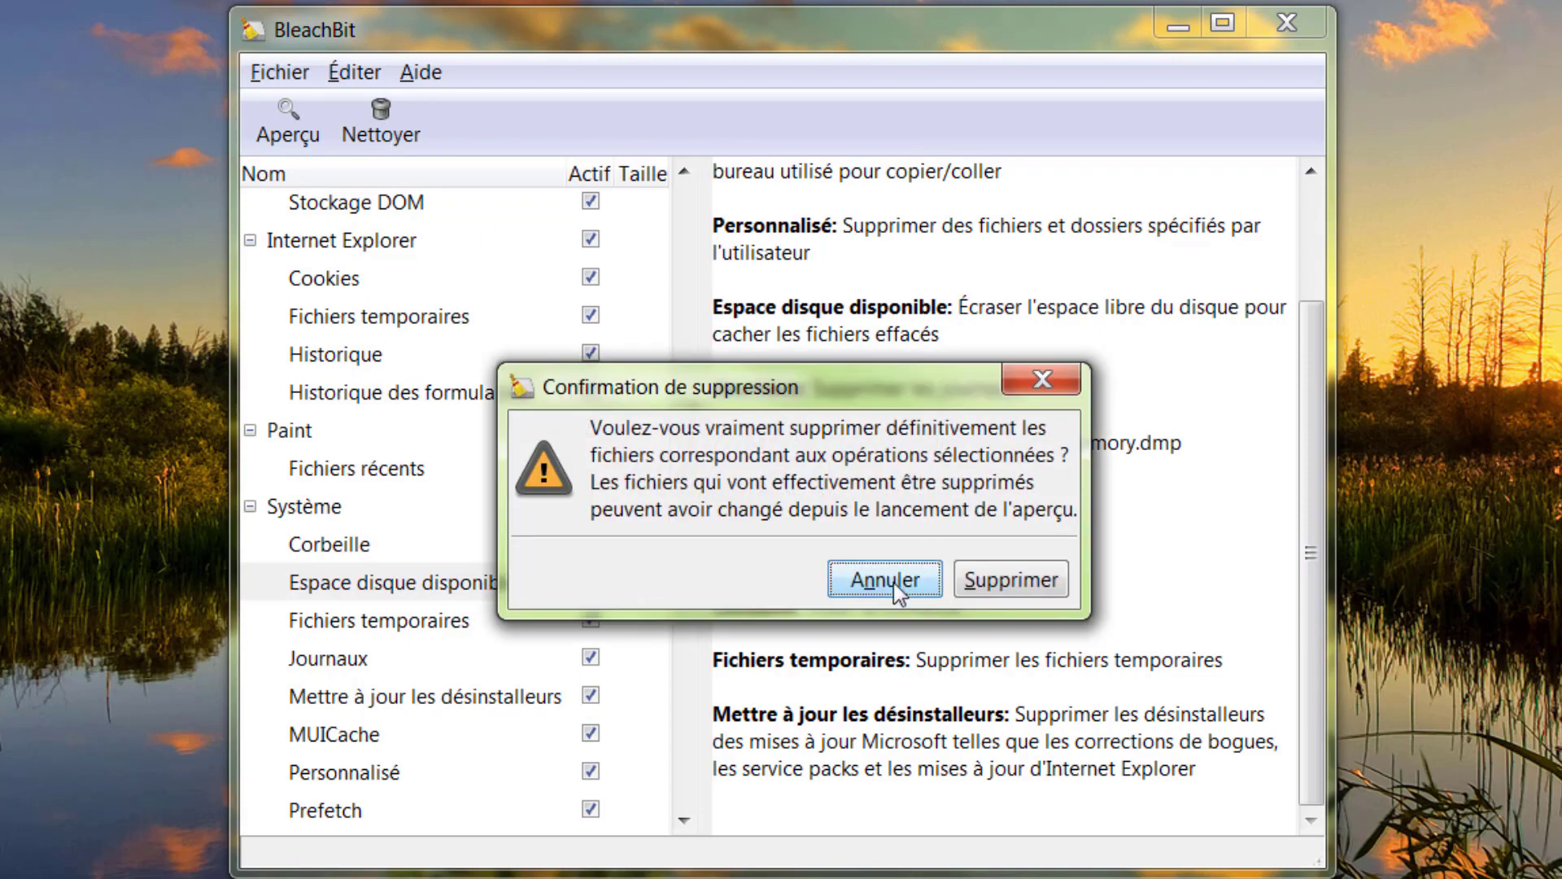
pyautogui.click(1027, 580)
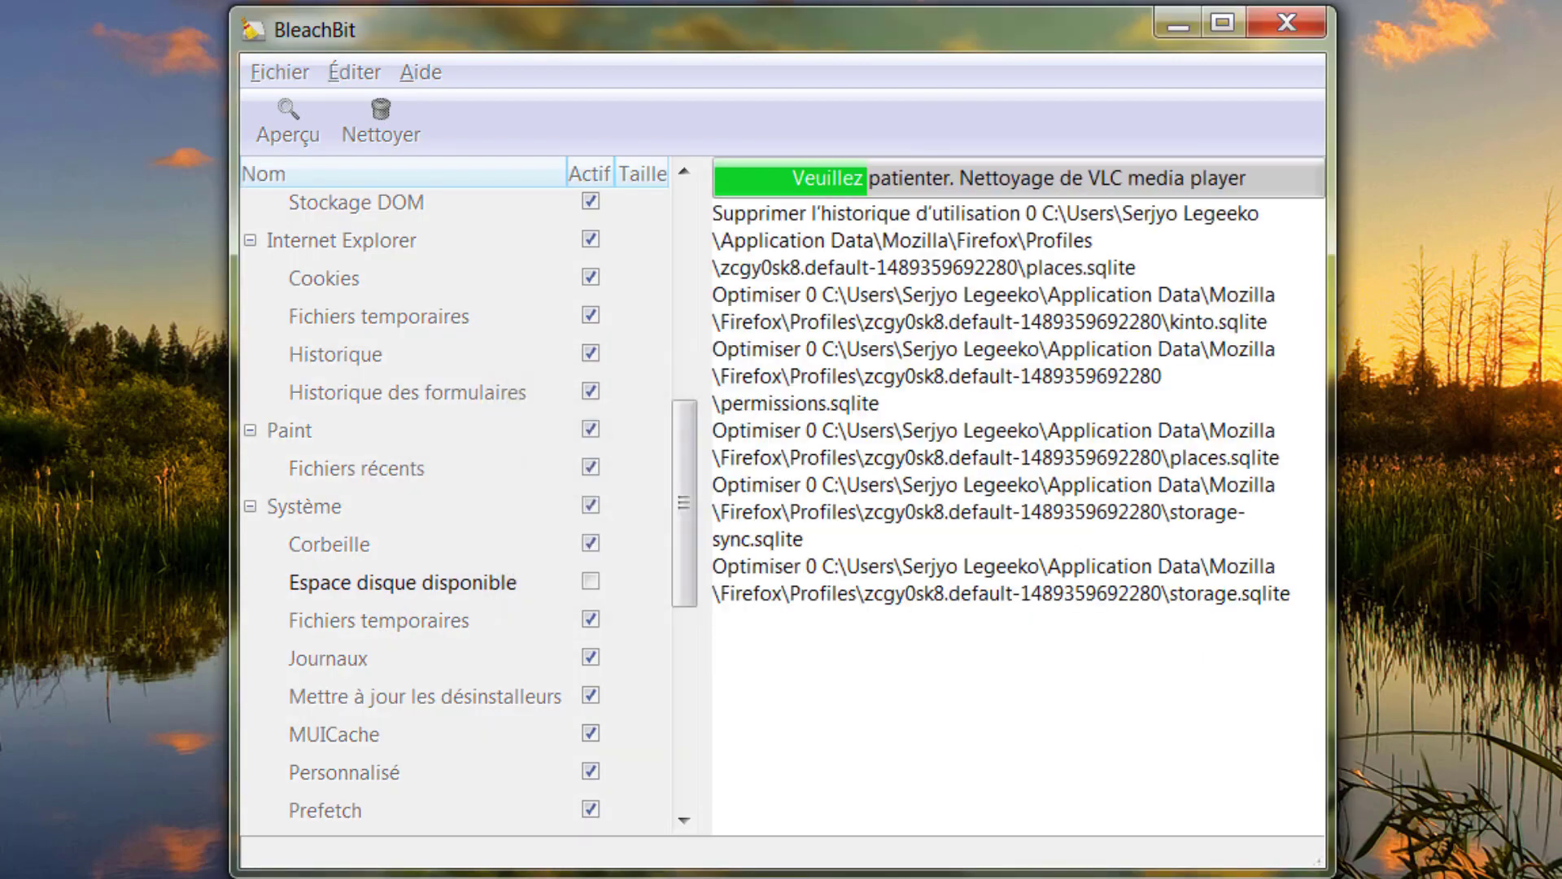